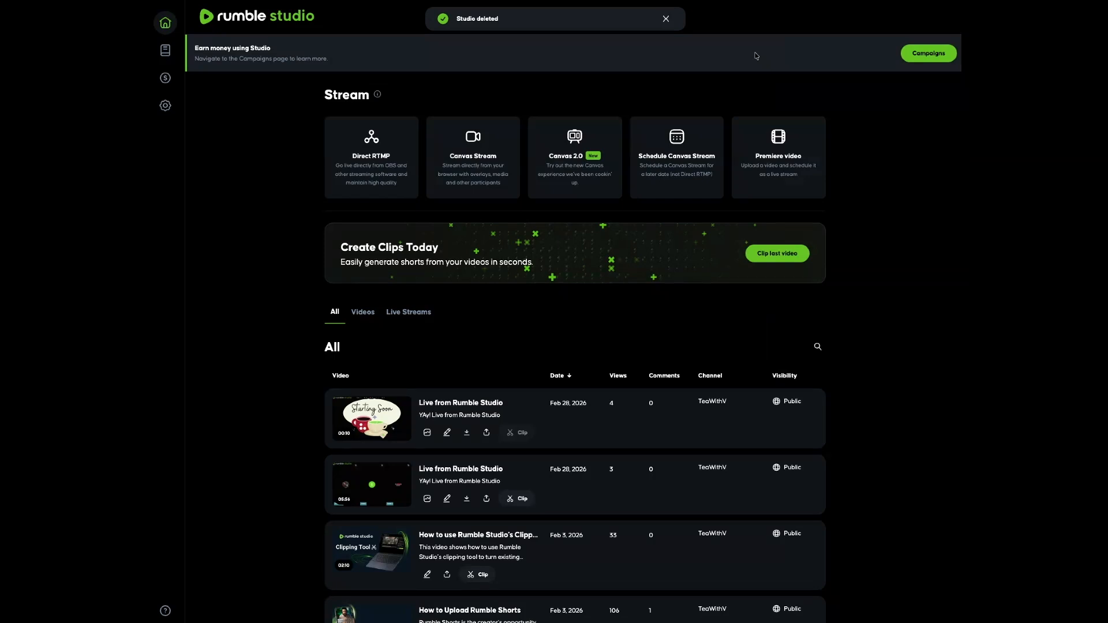
# Step: Open the Canvas 2.0 studio and add a second scene
pyautogui.click(566, 184)
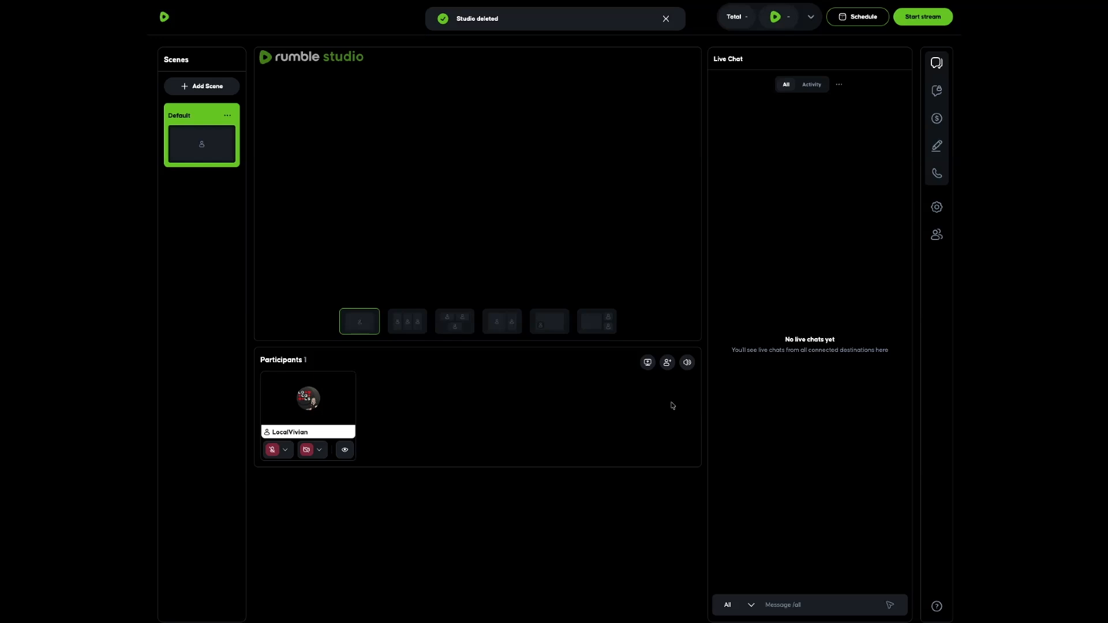
pyautogui.click(196, 86)
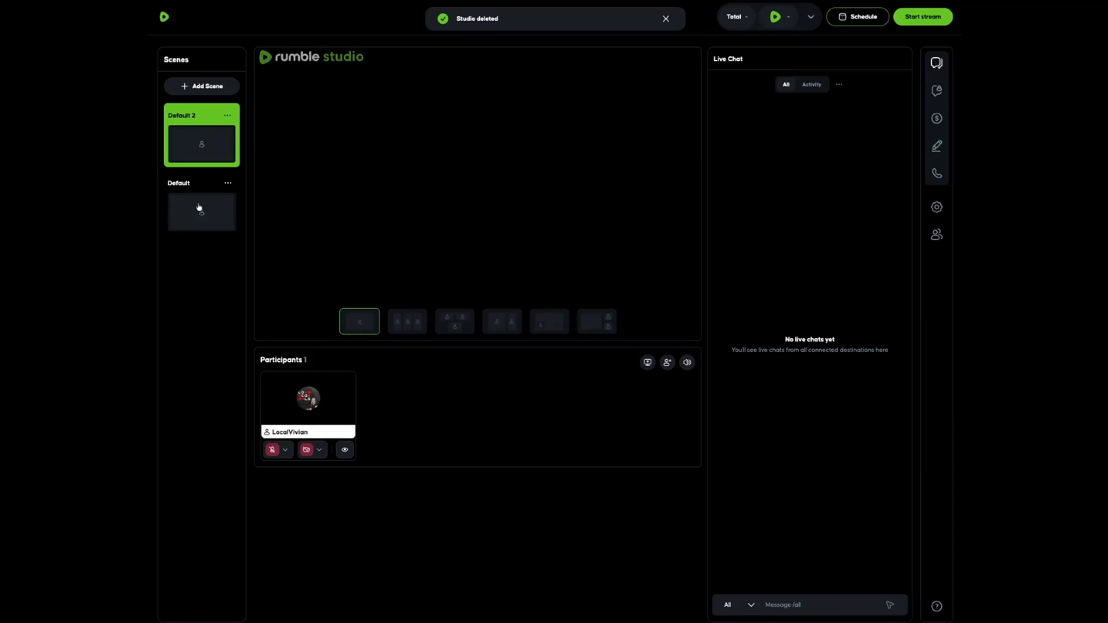
# Step: Rename the Default scene as Starting Soon
pyautogui.click(228, 183)
pyautogui.click(236, 205)
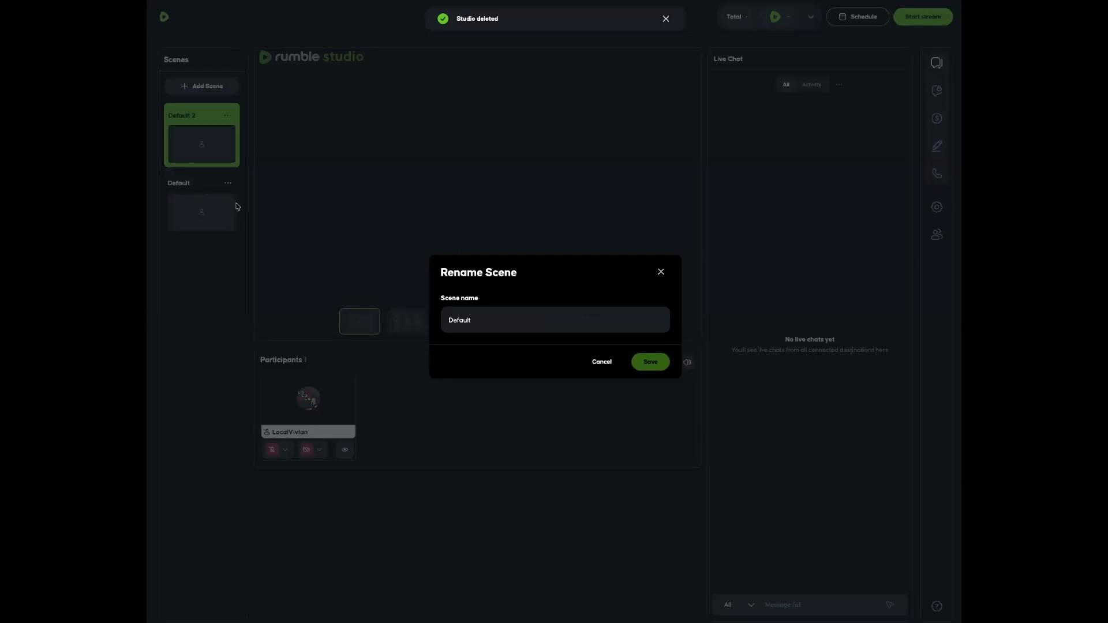
pyautogui.doubleClick(527, 327)
pyautogui.write('Starting Soon')
pyautogui.press('Return')
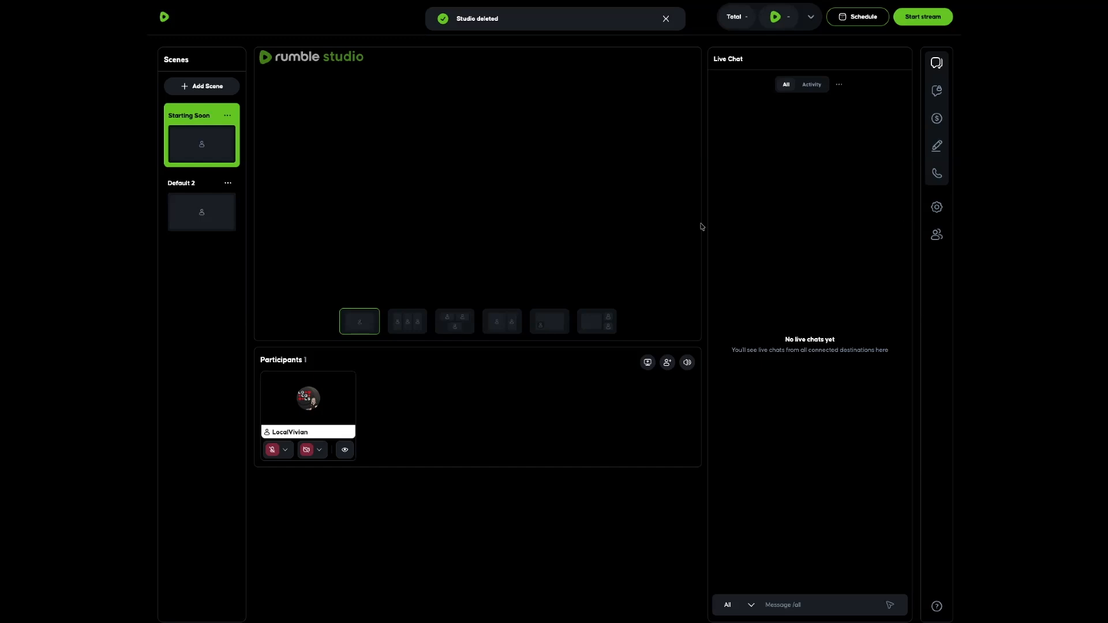
# Step: Show the Starting Soon artwork as the background of the Starting Soon scene
pyautogui.click(938, 146)
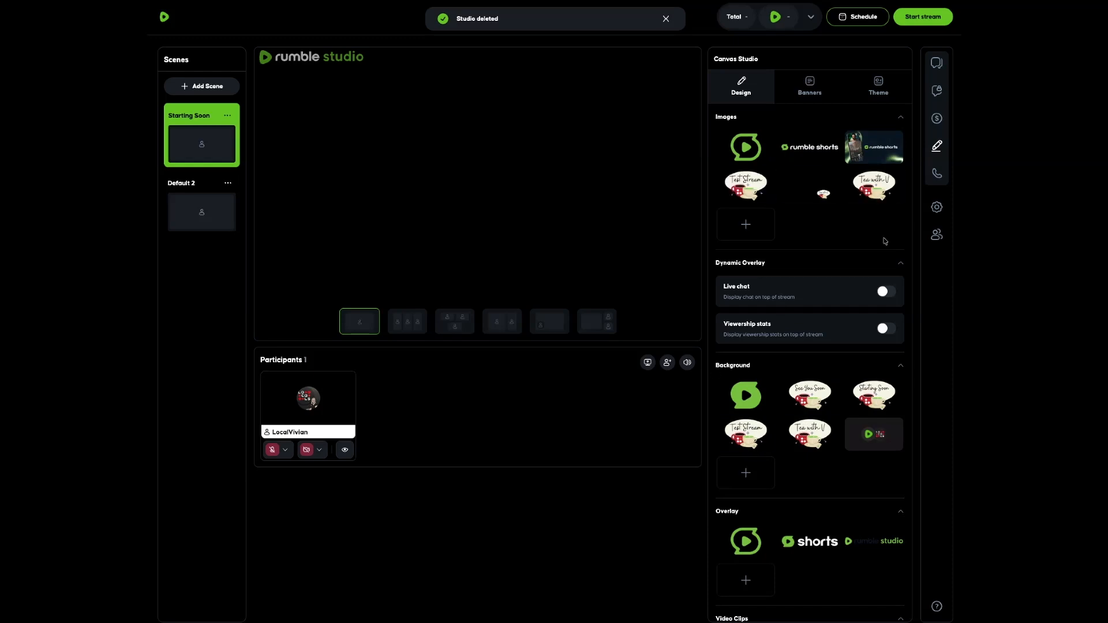
pyautogui.scroll(-1, 882, 254)
pyautogui.scroll(-5, 881, 254)
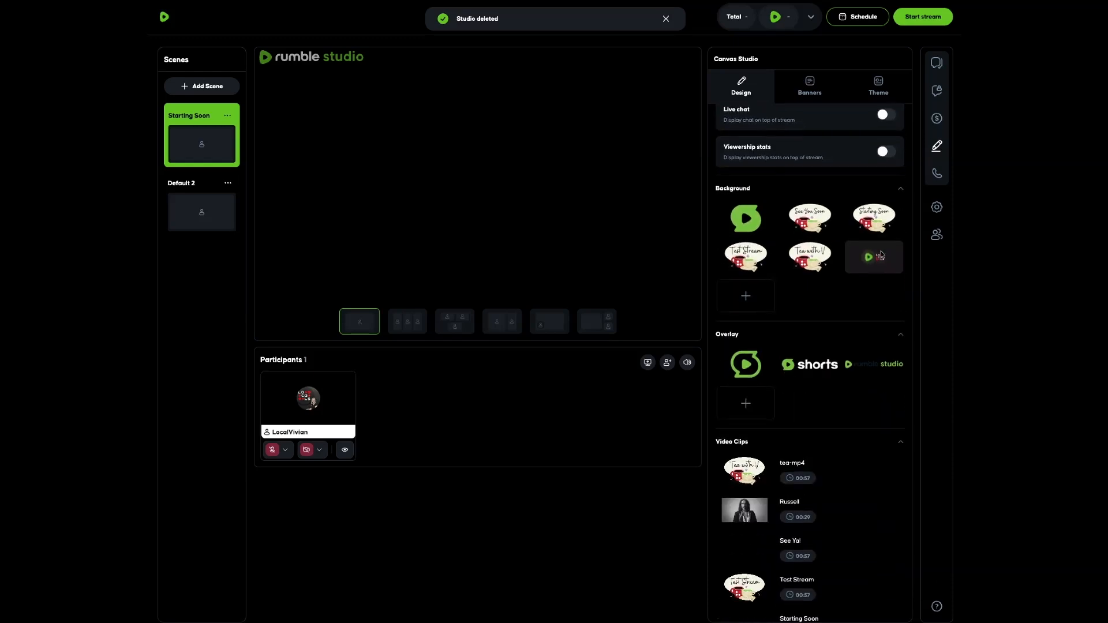
pyautogui.scroll(-3, 882, 254)
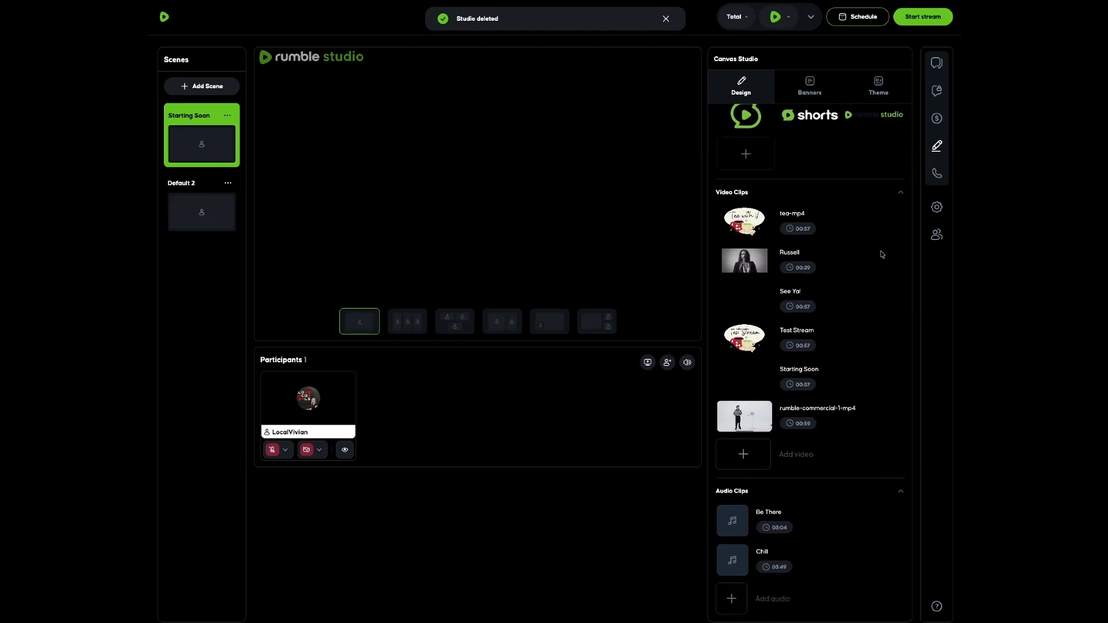
pyautogui.moveTo(851, 571)
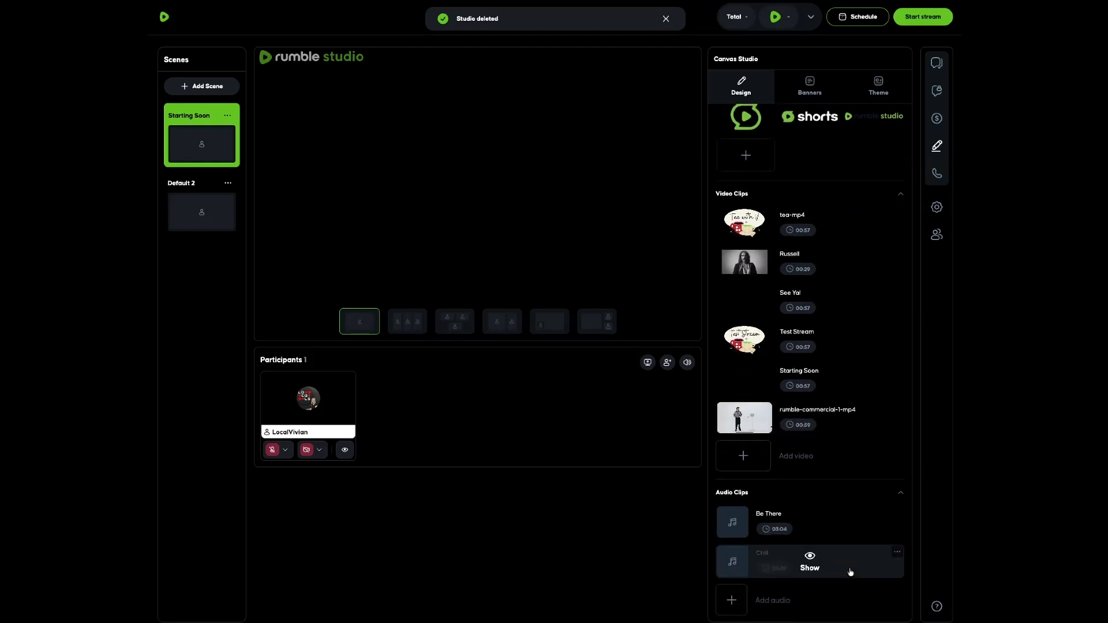
pyautogui.scroll(9, 849, 571)
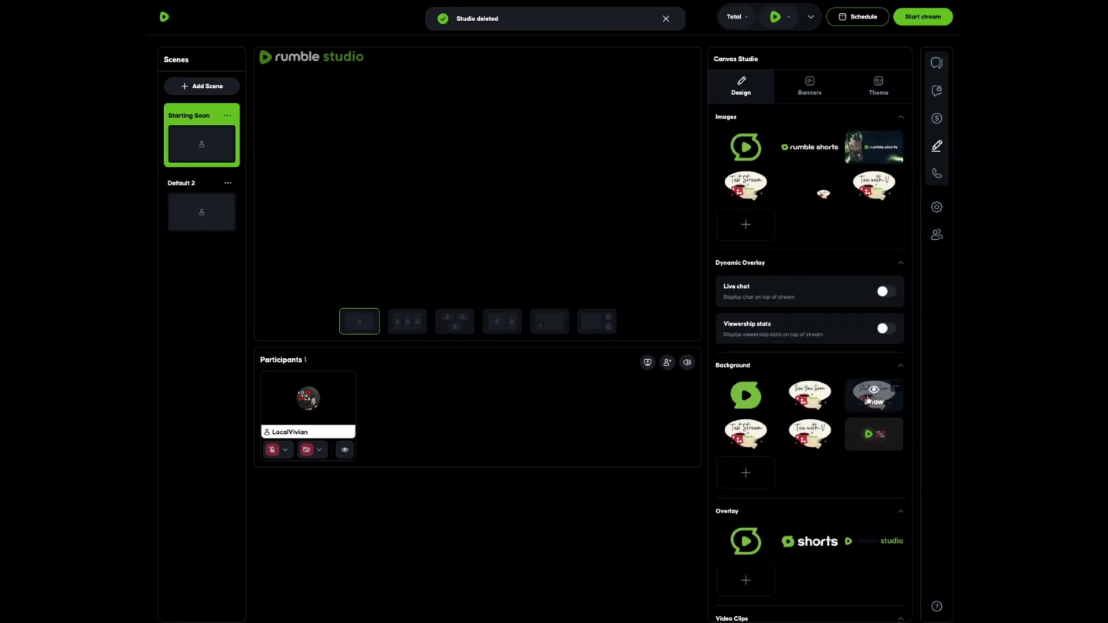
pyautogui.click(867, 401)
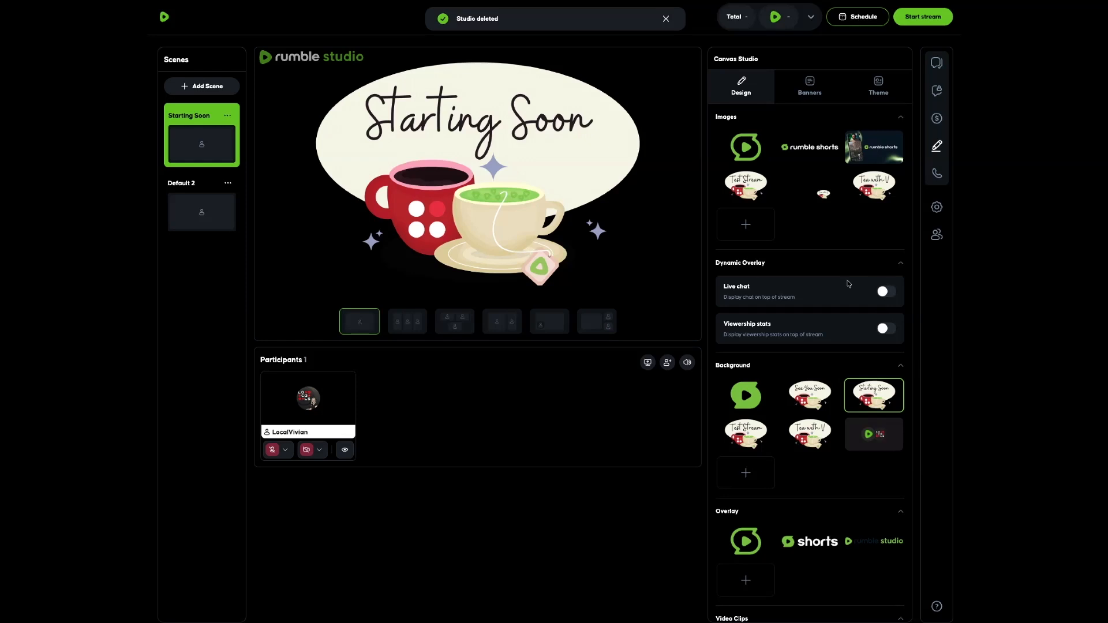
# Step: Enable the live chat and viewership stats overlays and arrange them, with a smaller chat box and the stats in the canvas's upper-right corner
pyautogui.click(884, 292)
pyautogui.click(887, 329)
pyautogui.moveTo(641, 112)
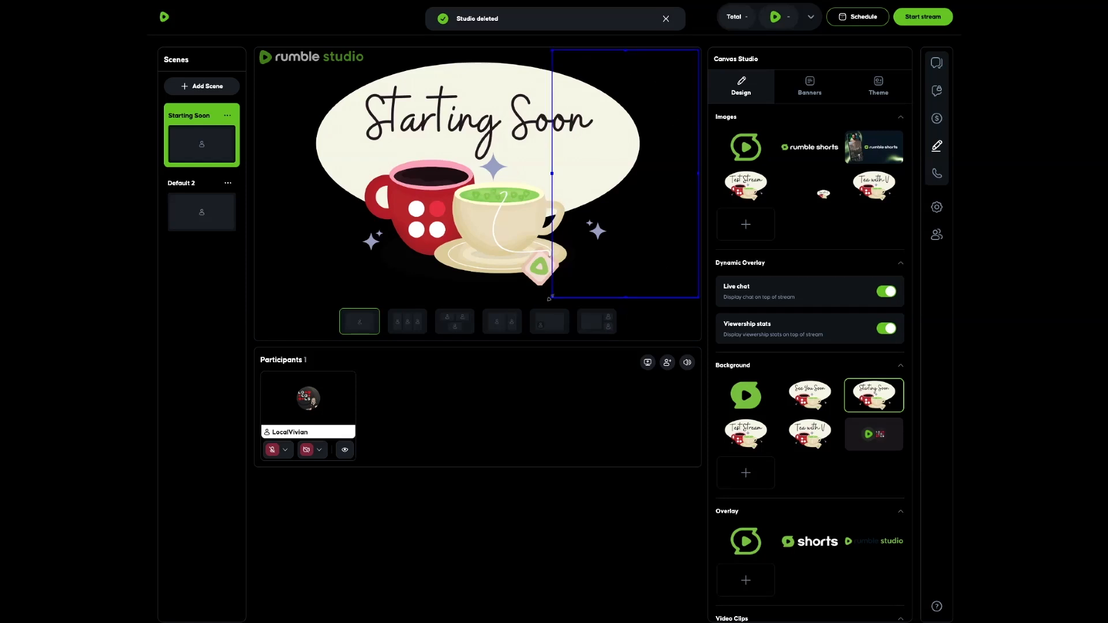
pyautogui.moveTo(549, 299); pyautogui.dragTo(606, 274)
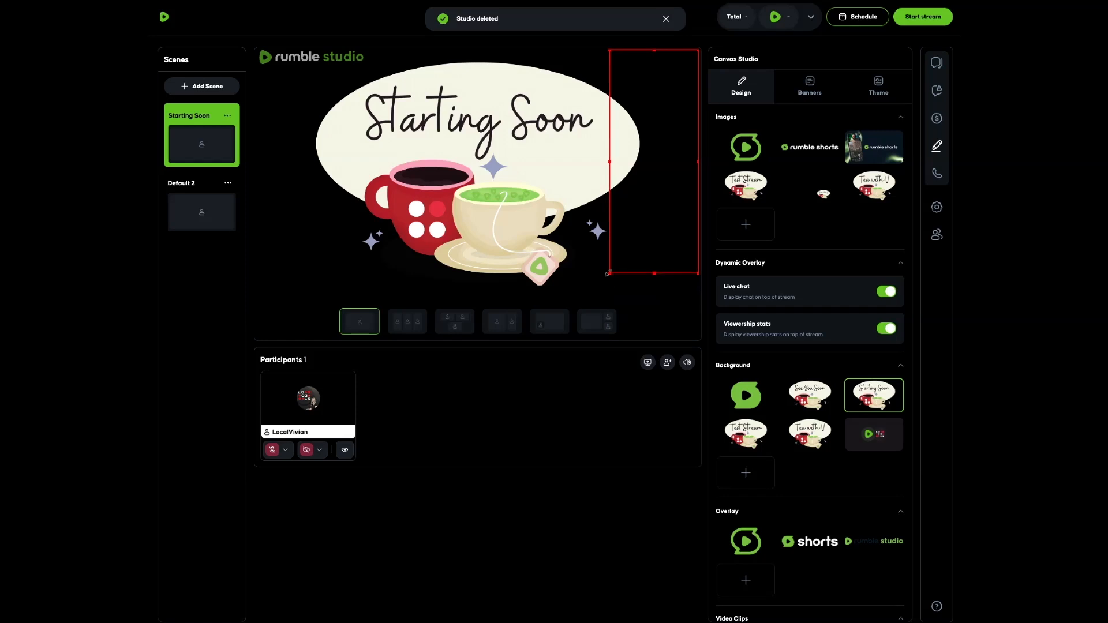
pyautogui.moveTo(660, 178); pyautogui.dragTo(659, 188)
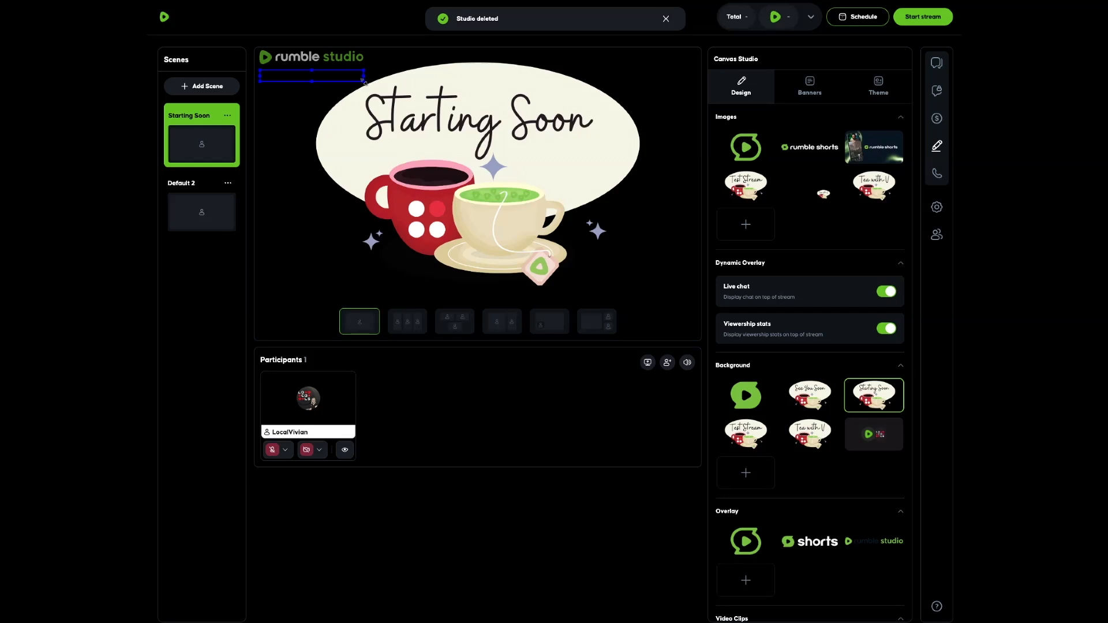
pyautogui.moveTo(347, 73); pyautogui.dragTo(678, 57)
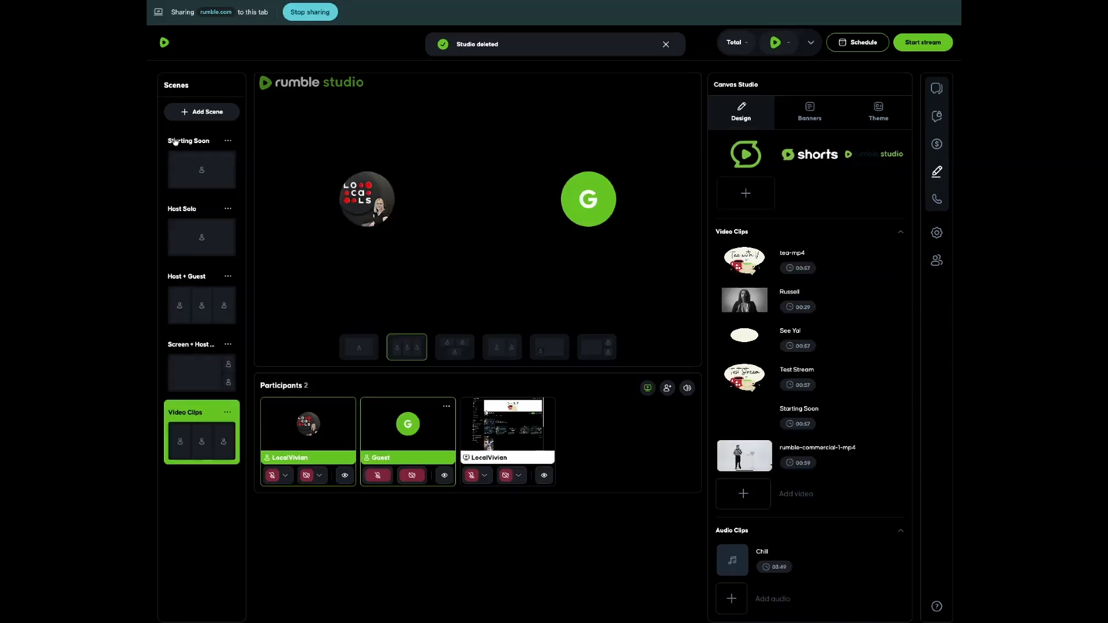
# Step: Preview the Starting Soon and Host Solo scenes, and play and stop the Russell video clip in the Host + Guest scene
pyautogui.click(175, 141)
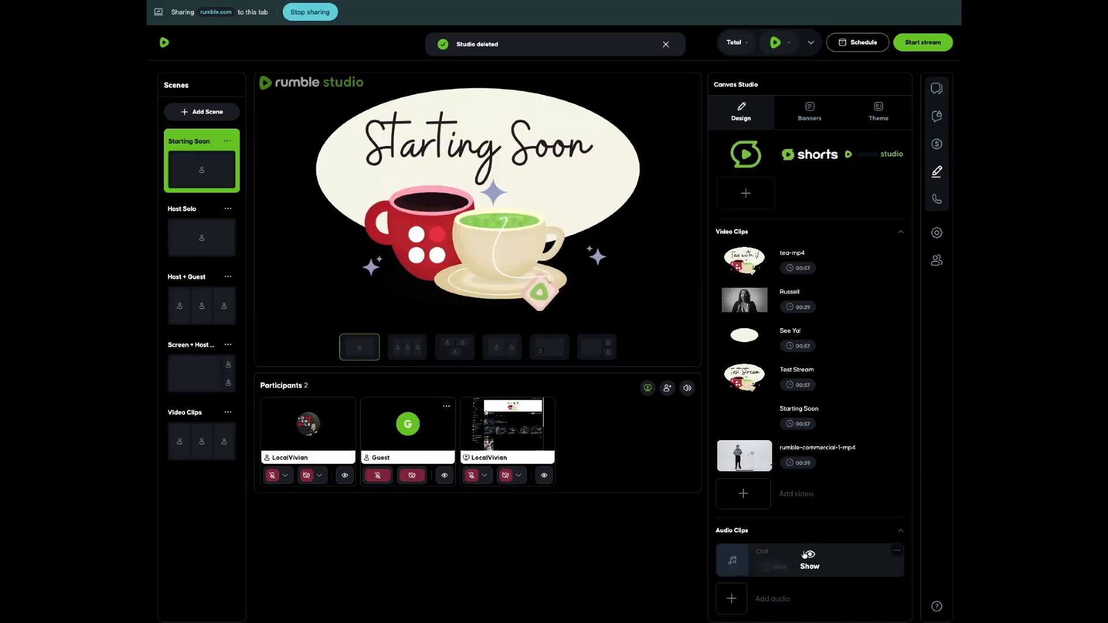
pyautogui.click(202, 209)
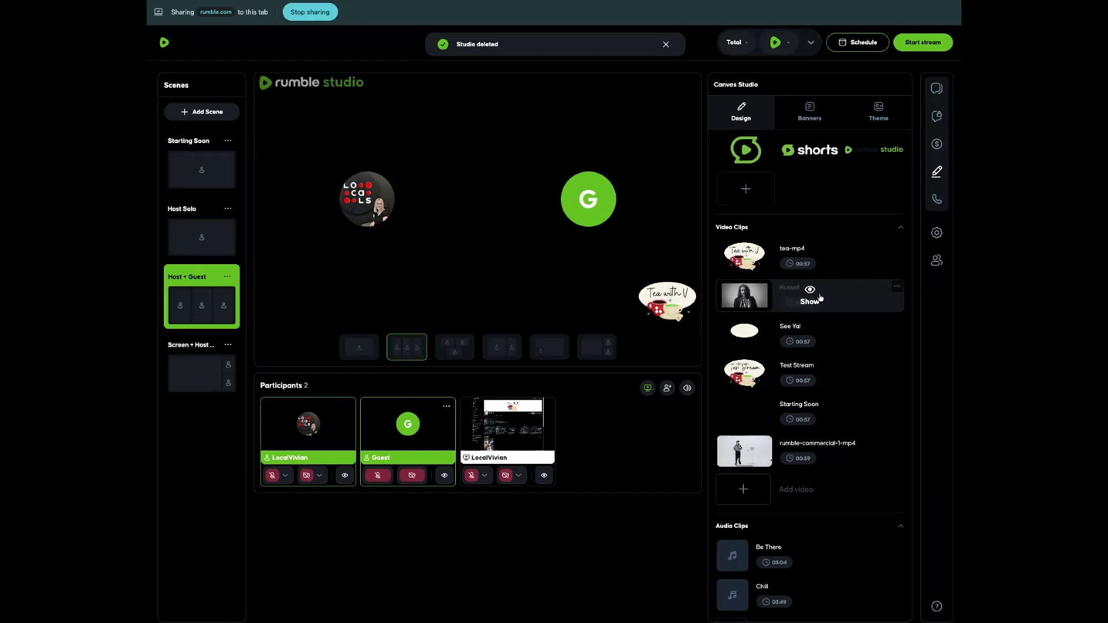
pyautogui.click(820, 298)
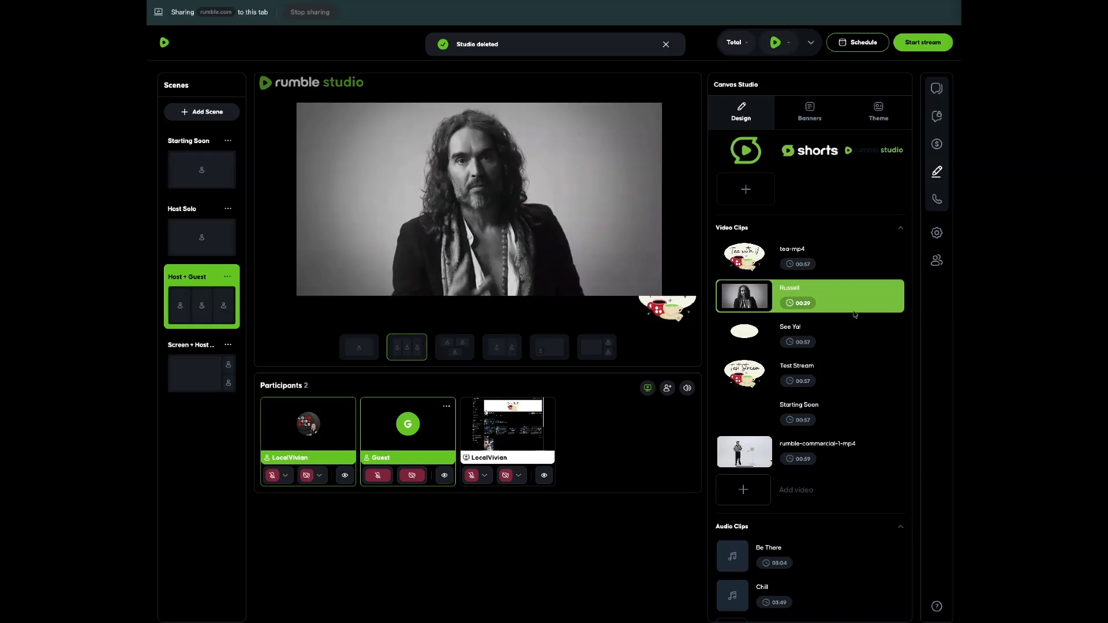
pyautogui.click(812, 299)
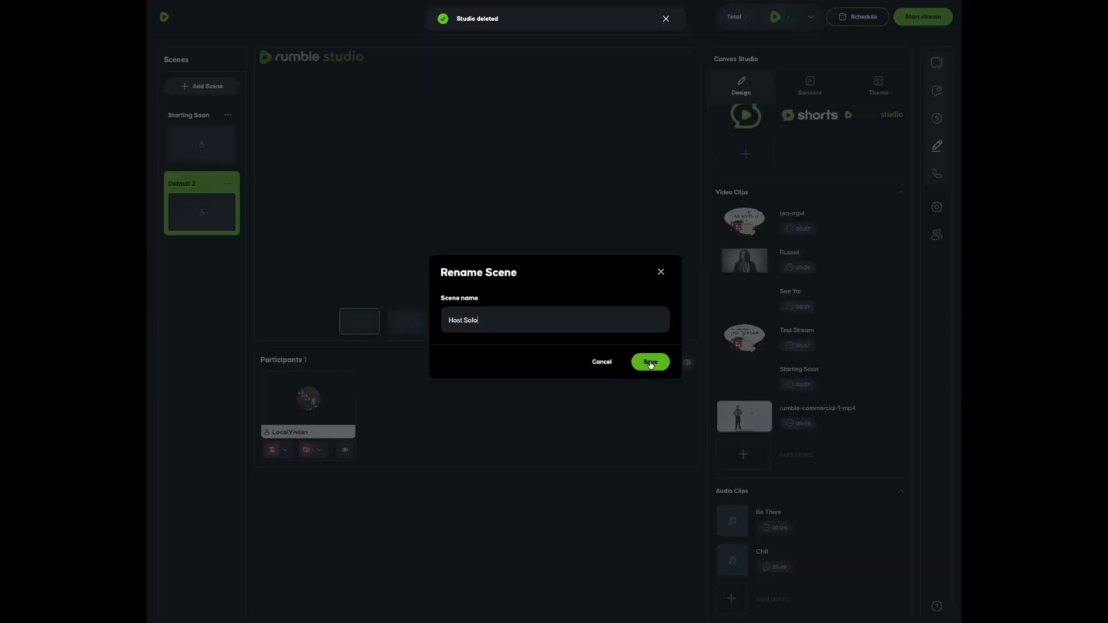
# Step: Rename the Default 2 scene as Host Solo and add the host to its stage
pyautogui.click(650, 362)
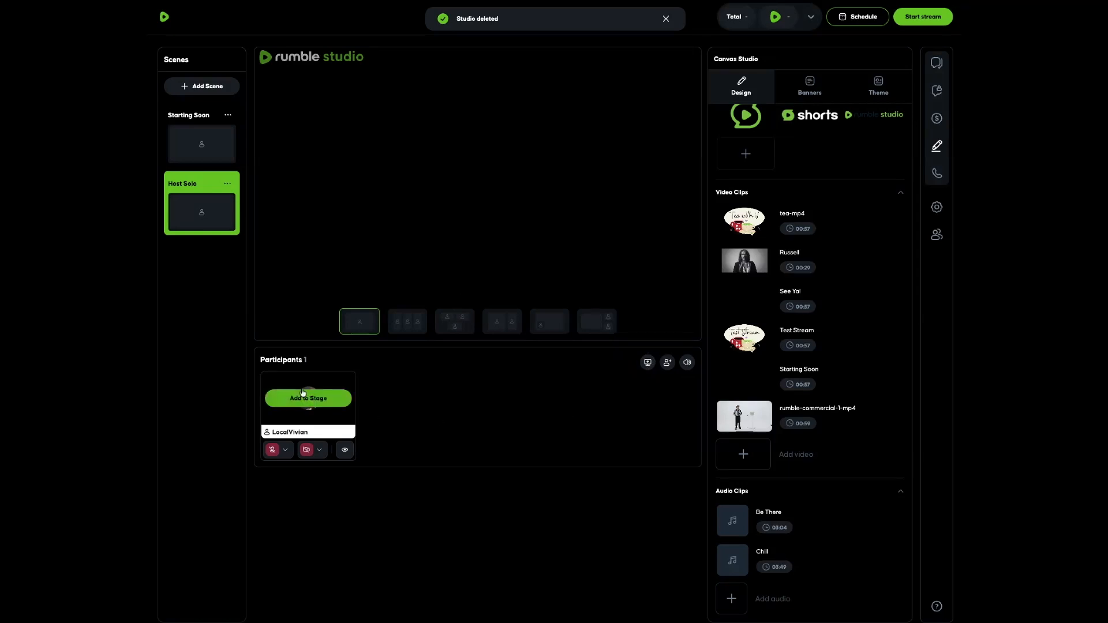
pyautogui.click(306, 398)
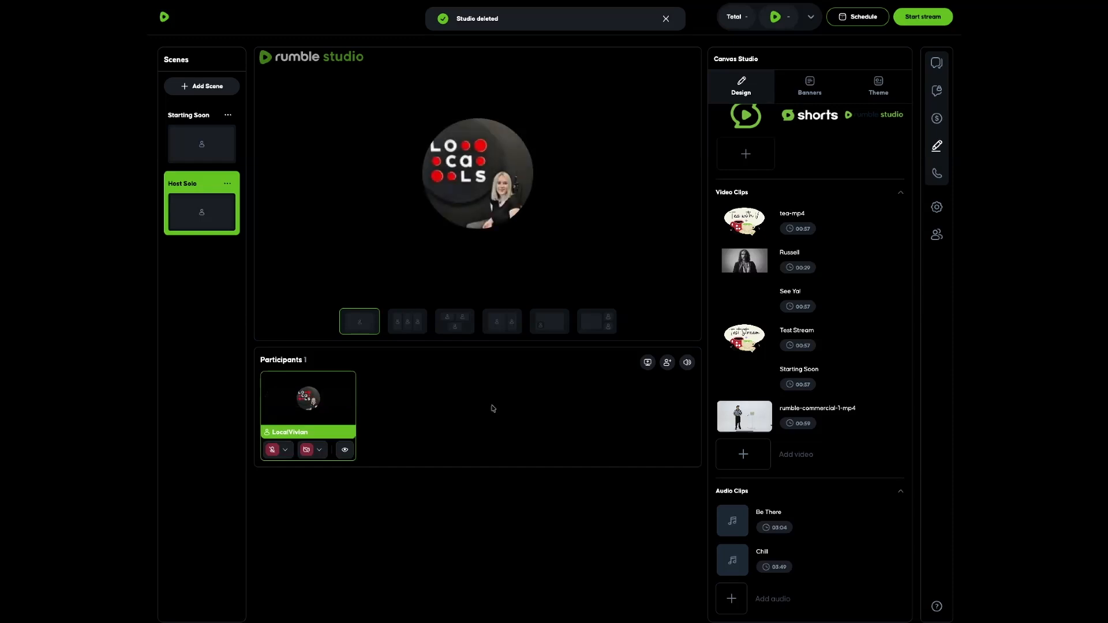
# Step: Try the small Tea with V image in the lower-right corner of the Host Solo canvas and remove it
pyautogui.scroll(8, 898, 446)
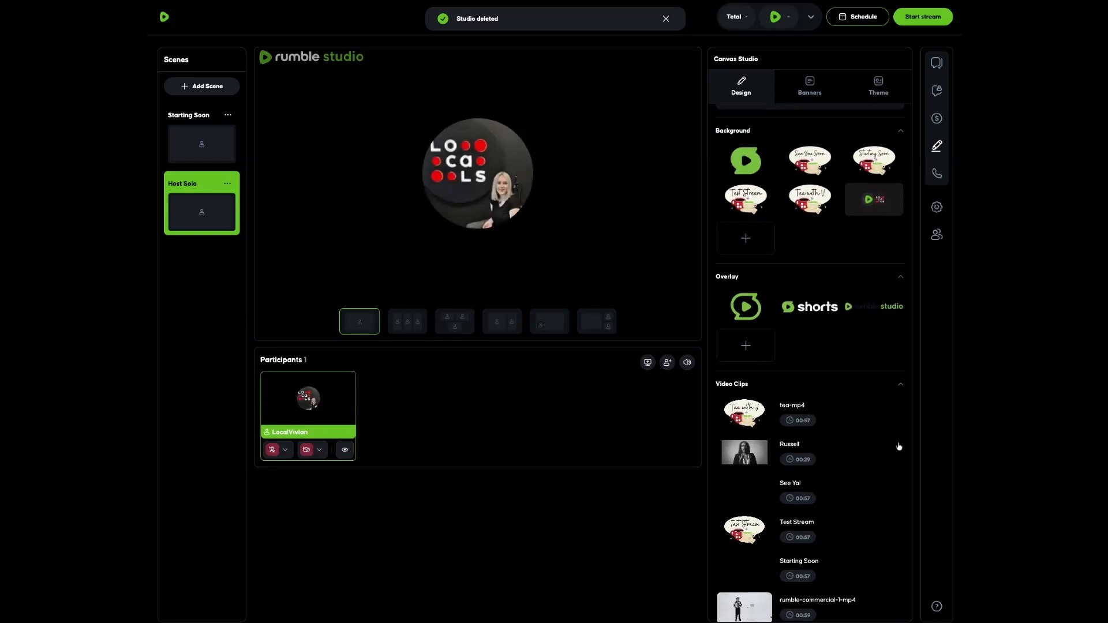
pyautogui.scroll(1, 898, 446)
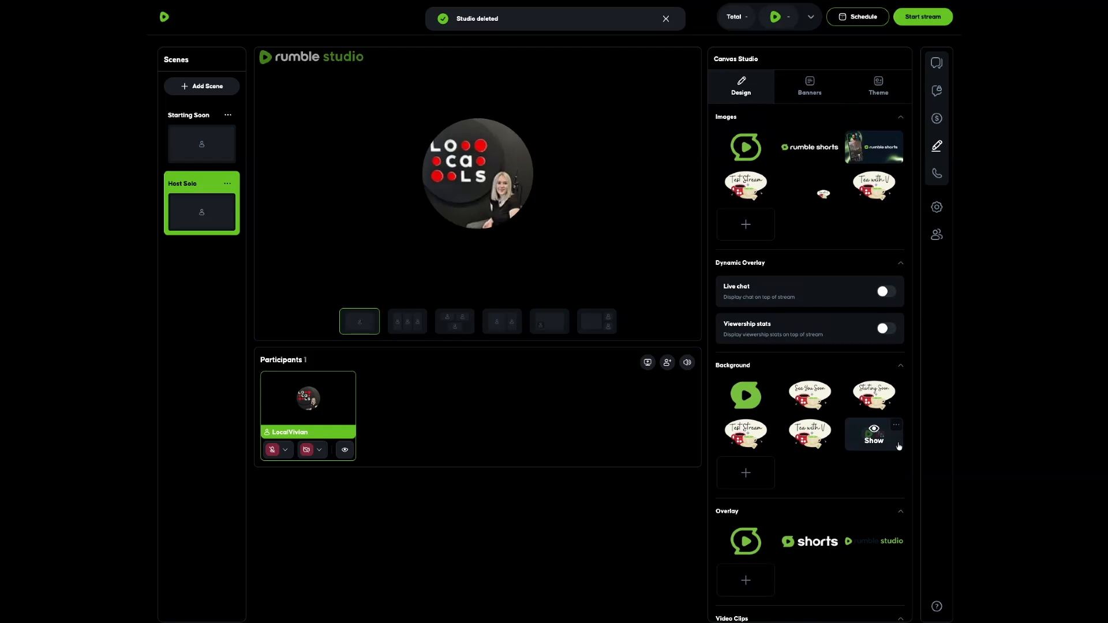
pyautogui.click(824, 195)
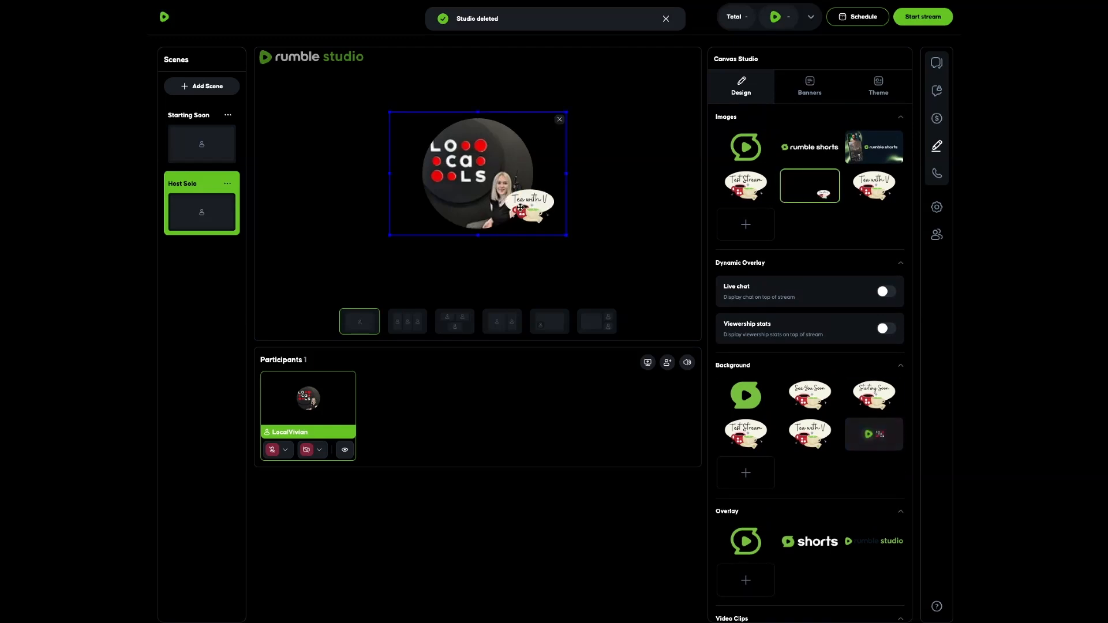
pyautogui.moveTo(528, 213); pyautogui.dragTo(657, 287)
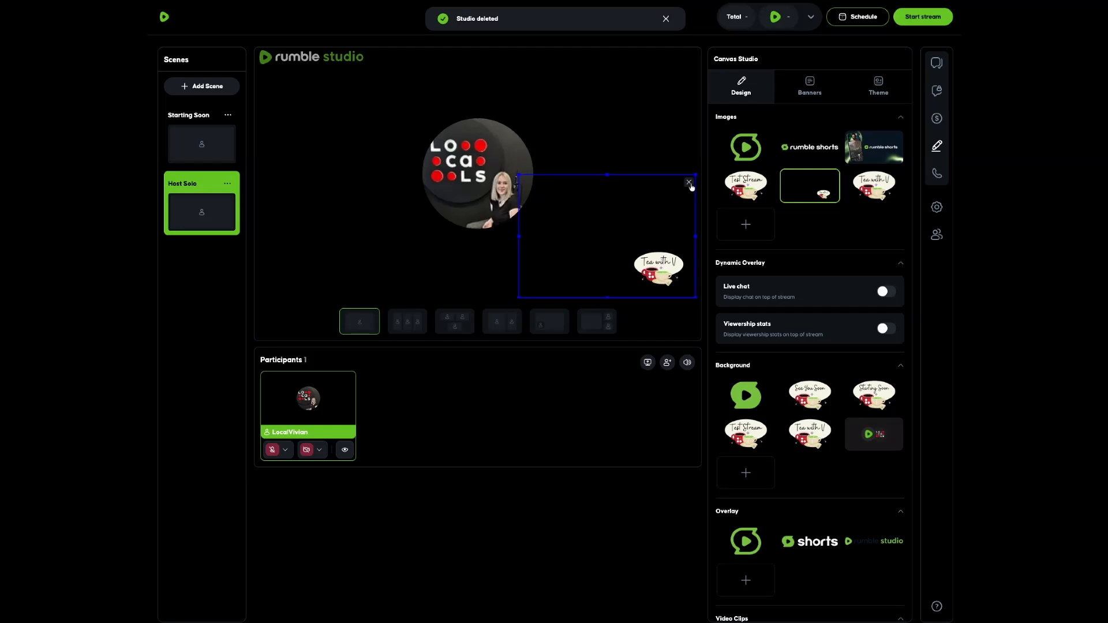
pyautogui.click(689, 183)
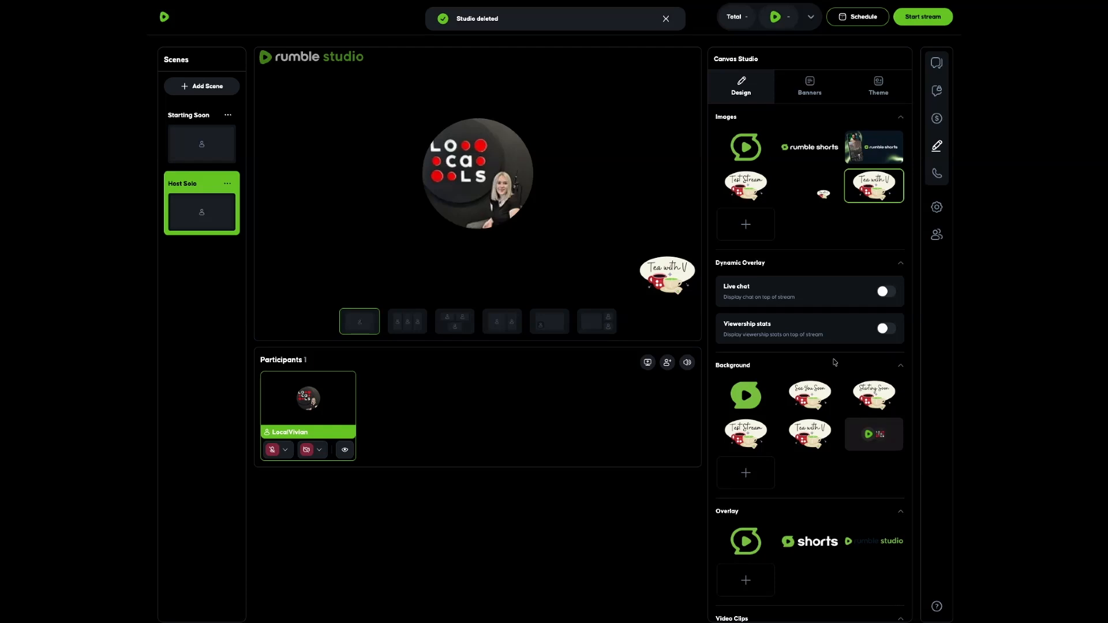
pyautogui.scroll(-1, 834, 362)
pyautogui.scroll(-1, 835, 363)
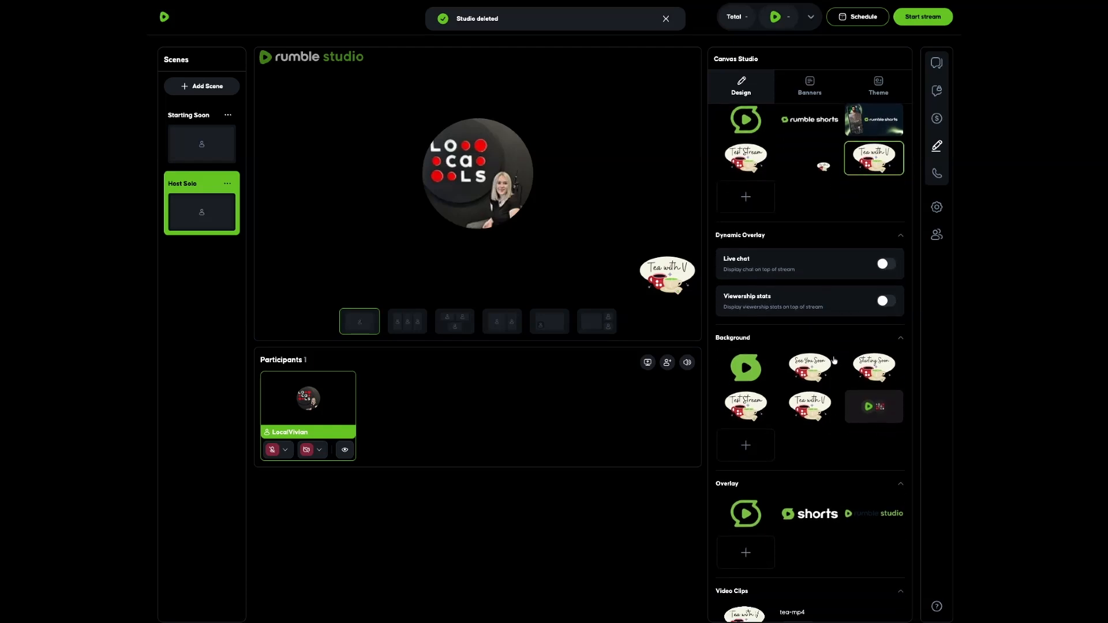
pyautogui.scroll(-2, 906, 451)
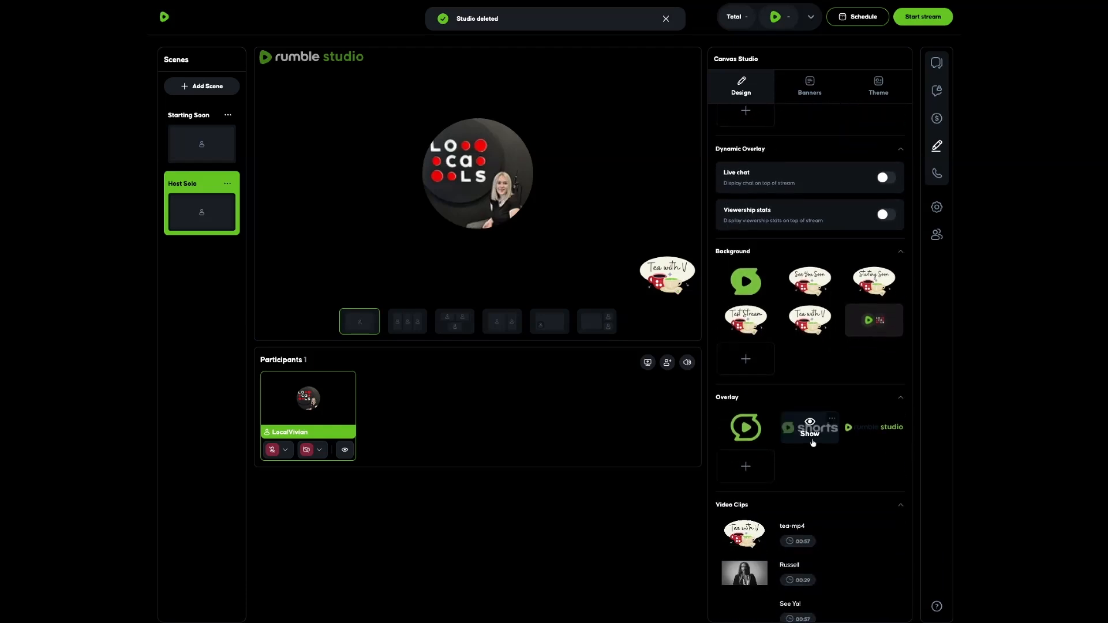
pyautogui.scroll(-5, 813, 442)
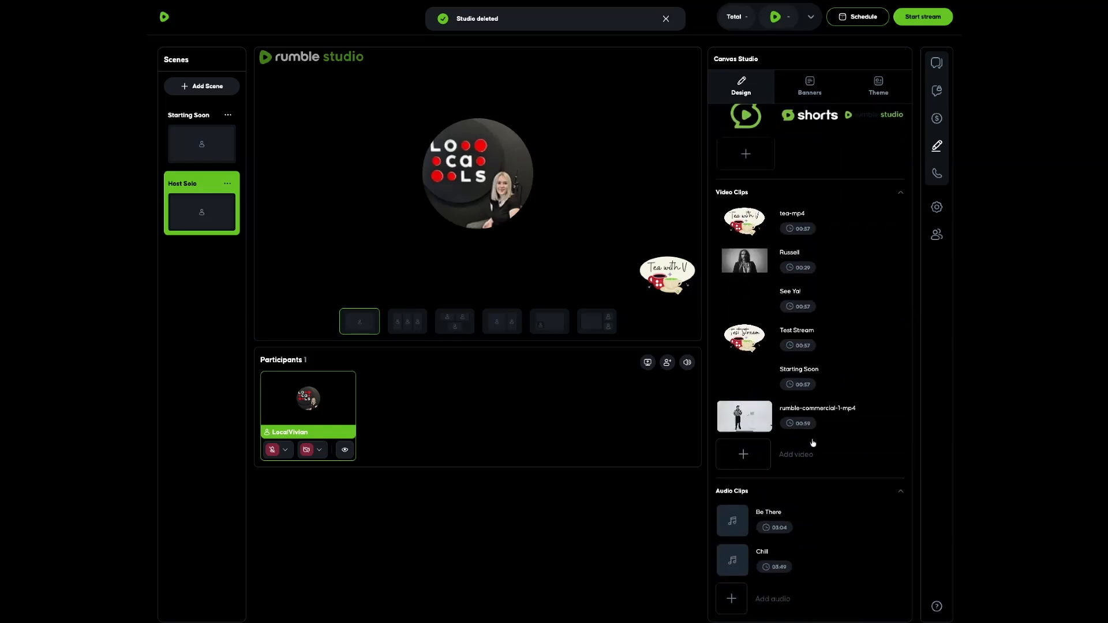
# Step: Add a third scene and move it below Host Solo in the scene order
pyautogui.click(204, 87)
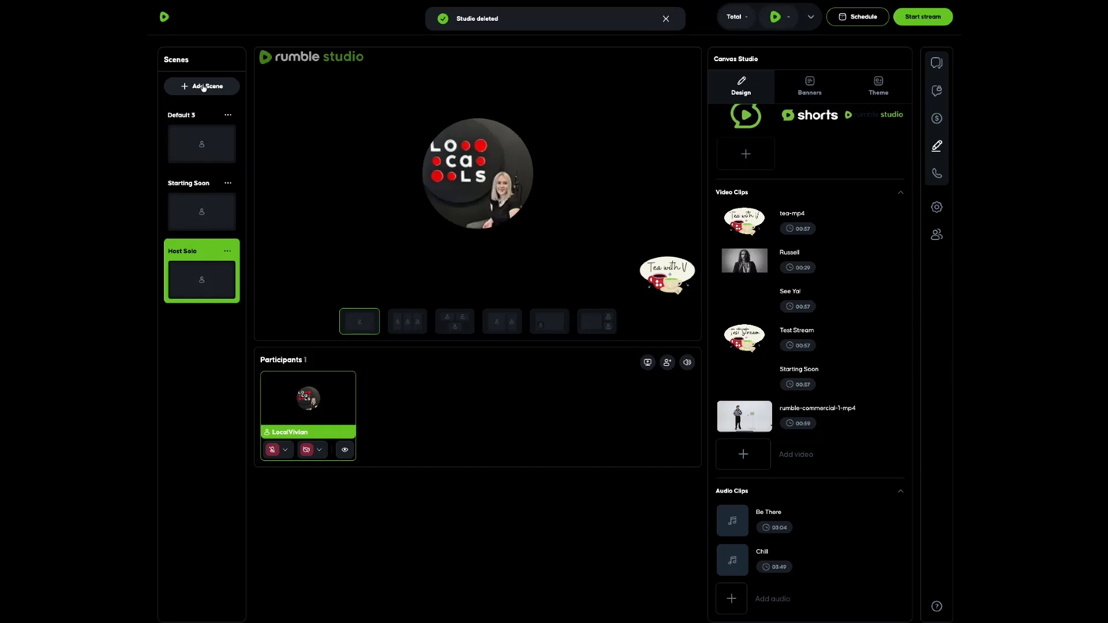
pyautogui.moveTo(201, 158); pyautogui.dragTo(198, 207)
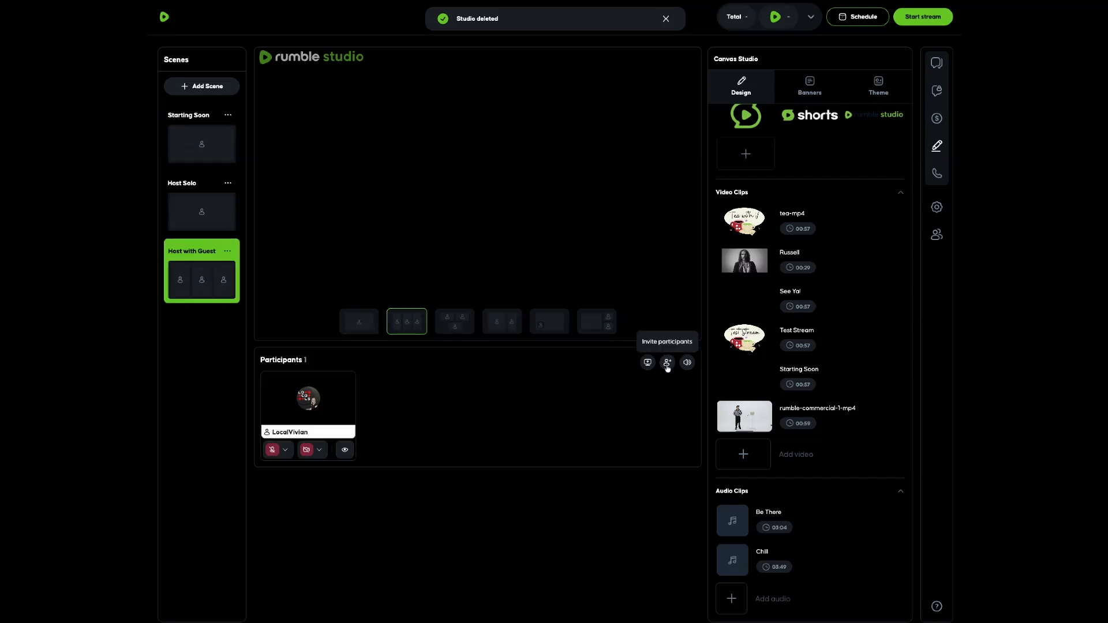
# Step: Copy the participant invite link and admit the waiting guest to the studio
pyautogui.click(668, 362)
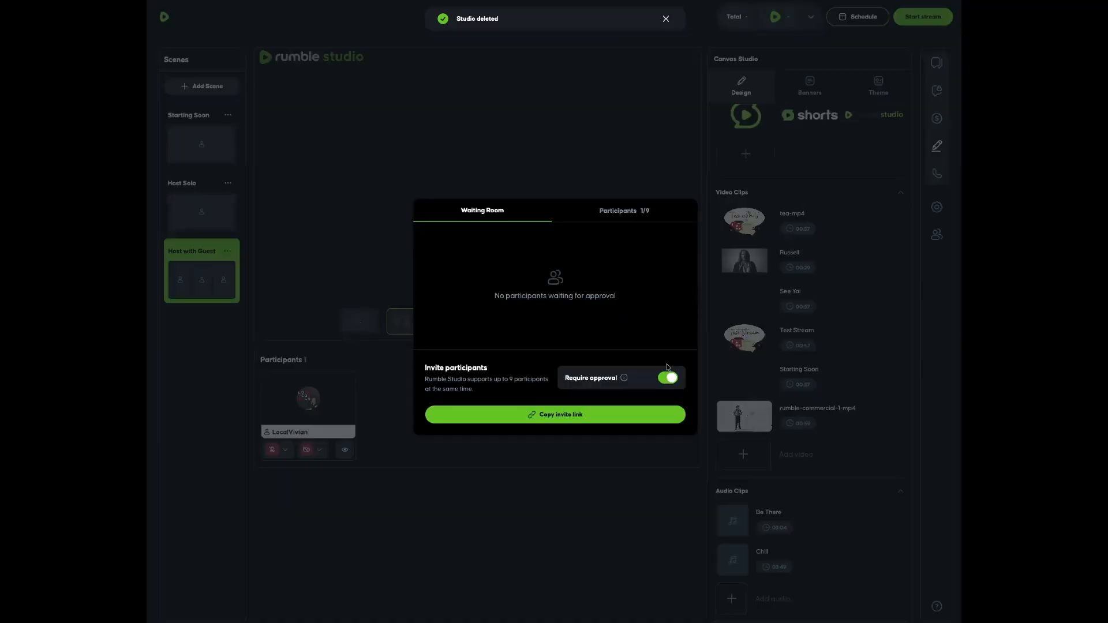
pyautogui.click(544, 418)
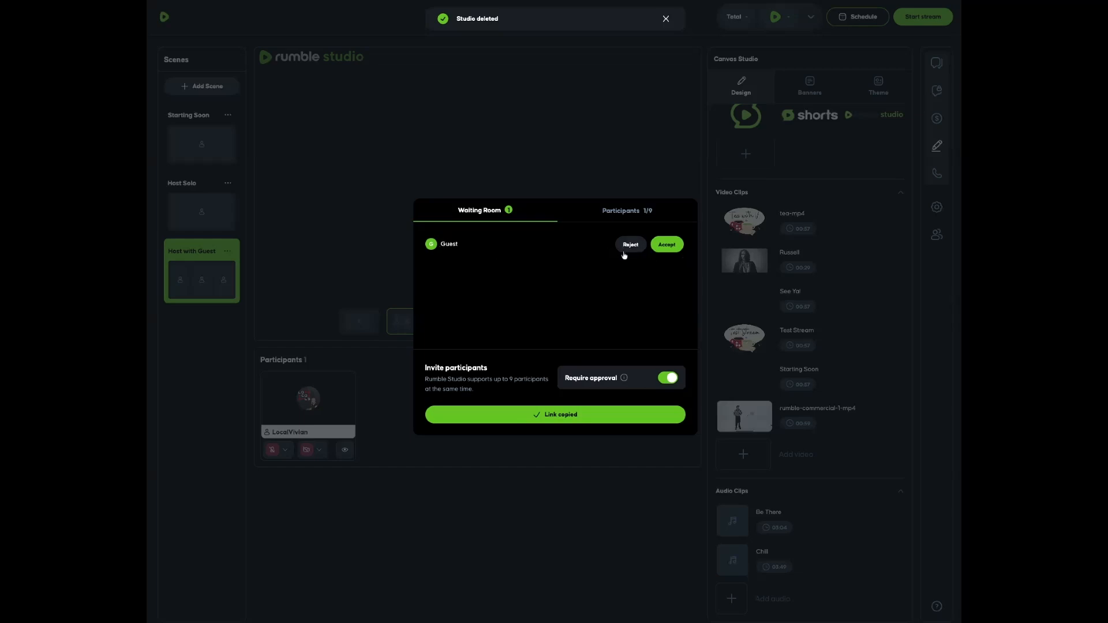
pyautogui.click(785, 298)
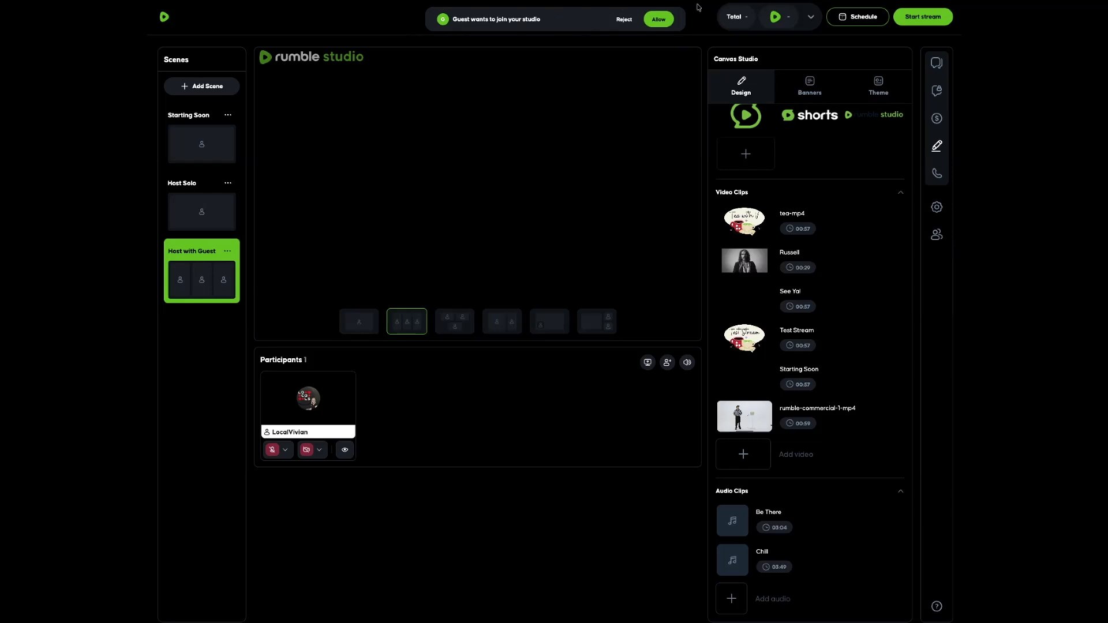
pyautogui.click(657, 21)
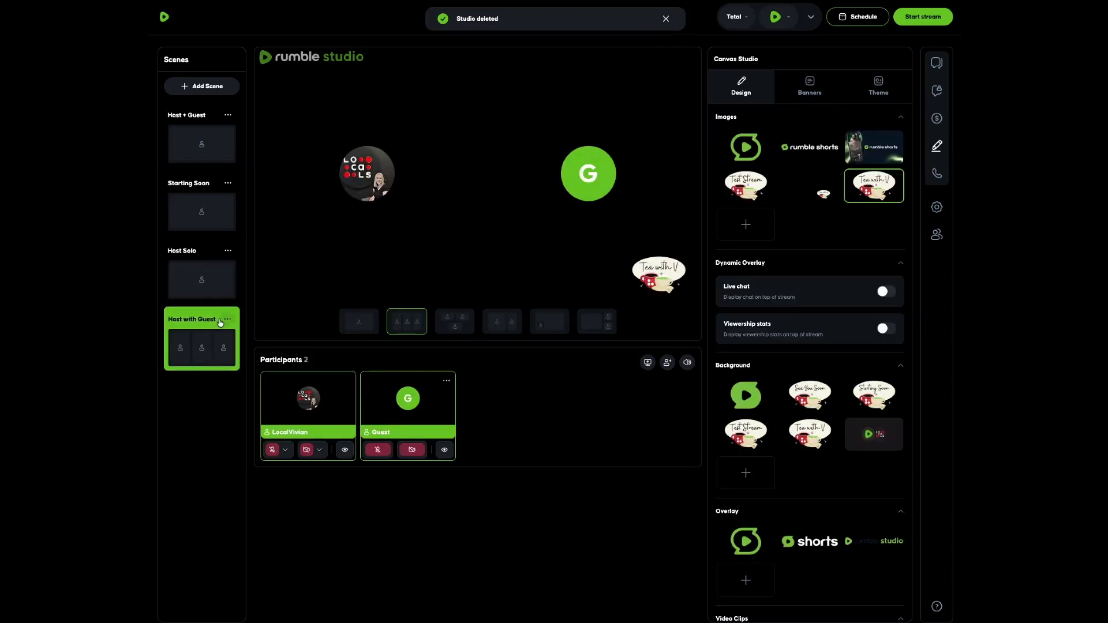
# Step: Try the Cover, Split and PnP layouts for the Host + Guest scene and apply Cover
pyautogui.click(227, 251)
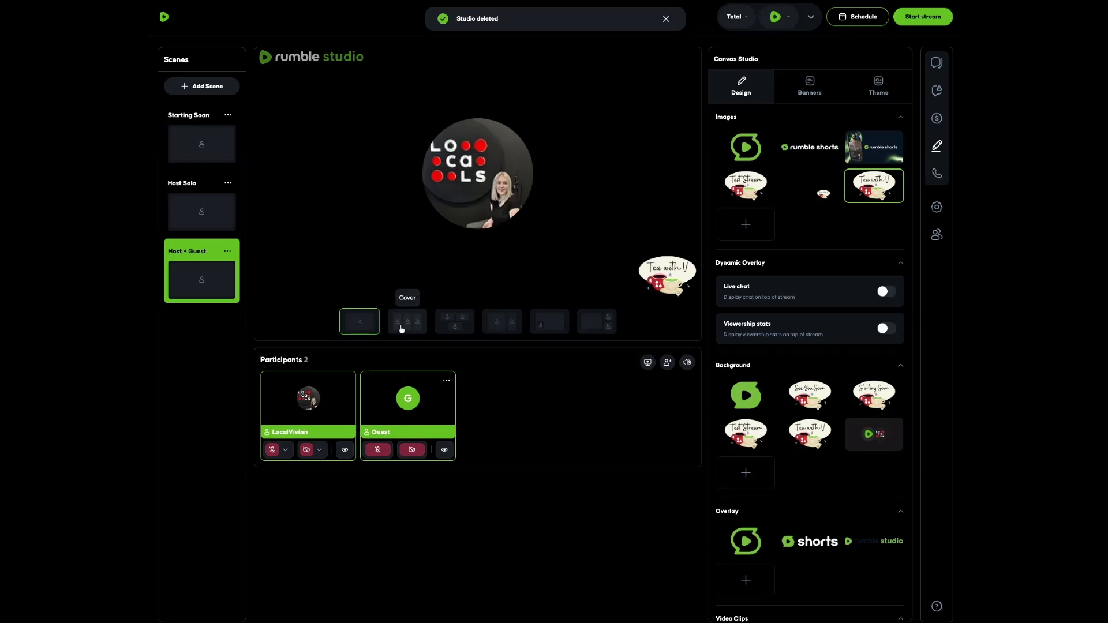
pyautogui.click(401, 327)
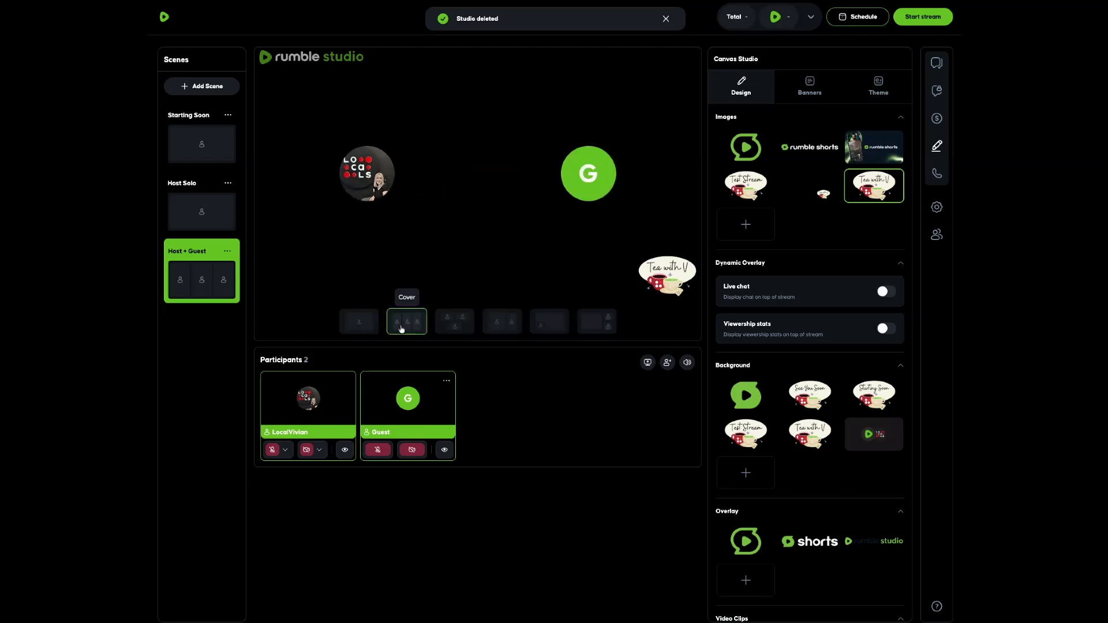
pyautogui.click(501, 324)
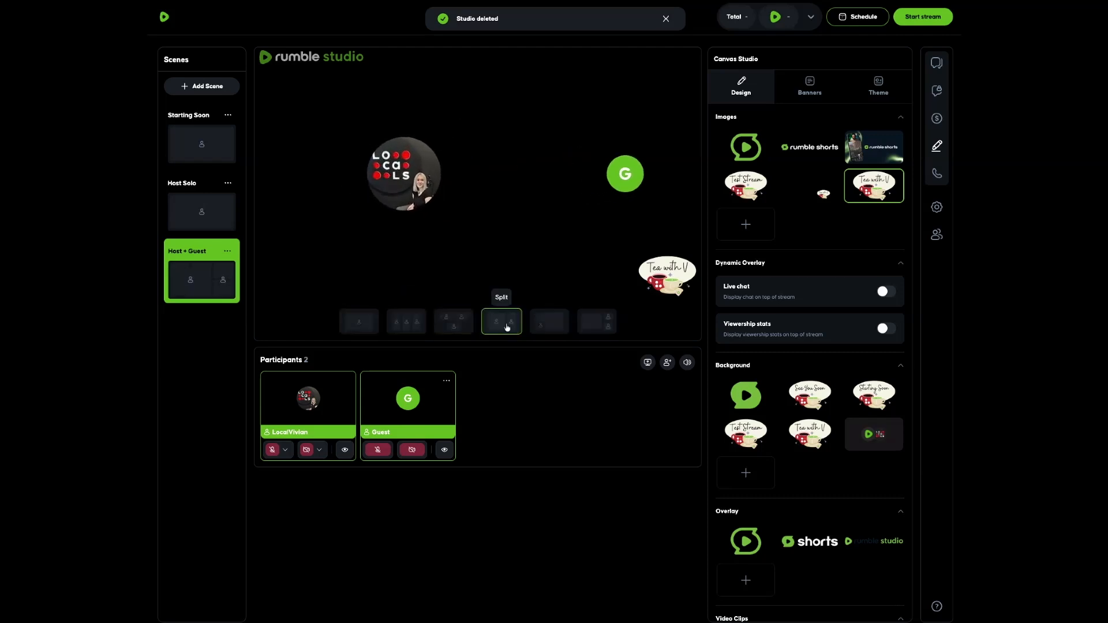
pyautogui.click(559, 327)
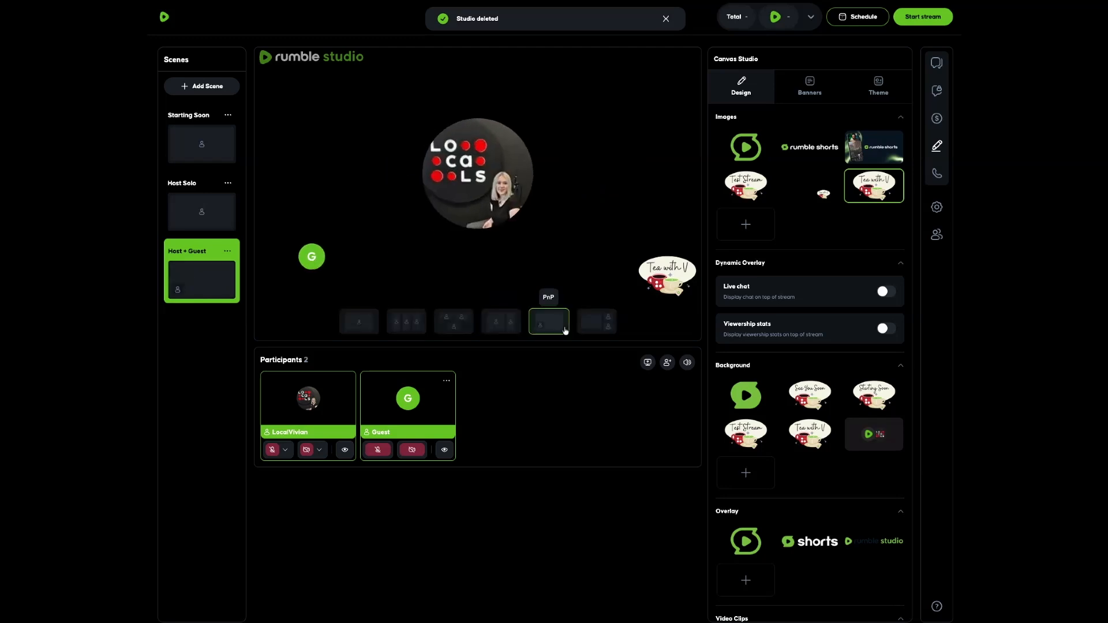
pyautogui.click(579, 326)
pyautogui.click(406, 322)
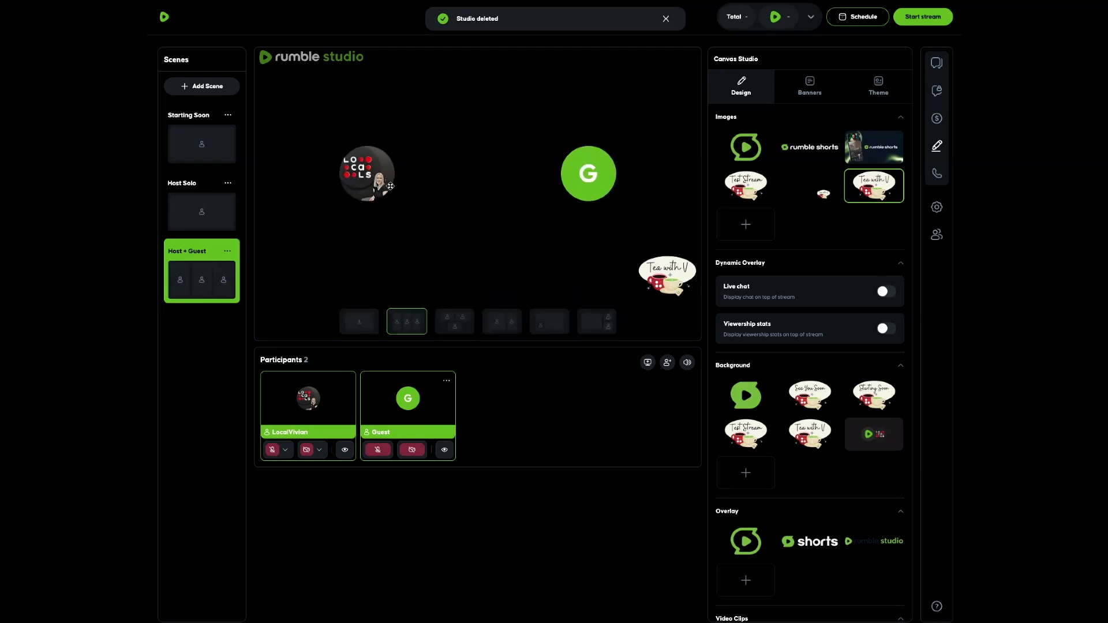
pyautogui.moveTo(390, 188); pyautogui.dragTo(360, 199)
# Step: Toggle the guest's and the host's visibility off and back on in the Host + Guest scene
pyautogui.click(445, 452)
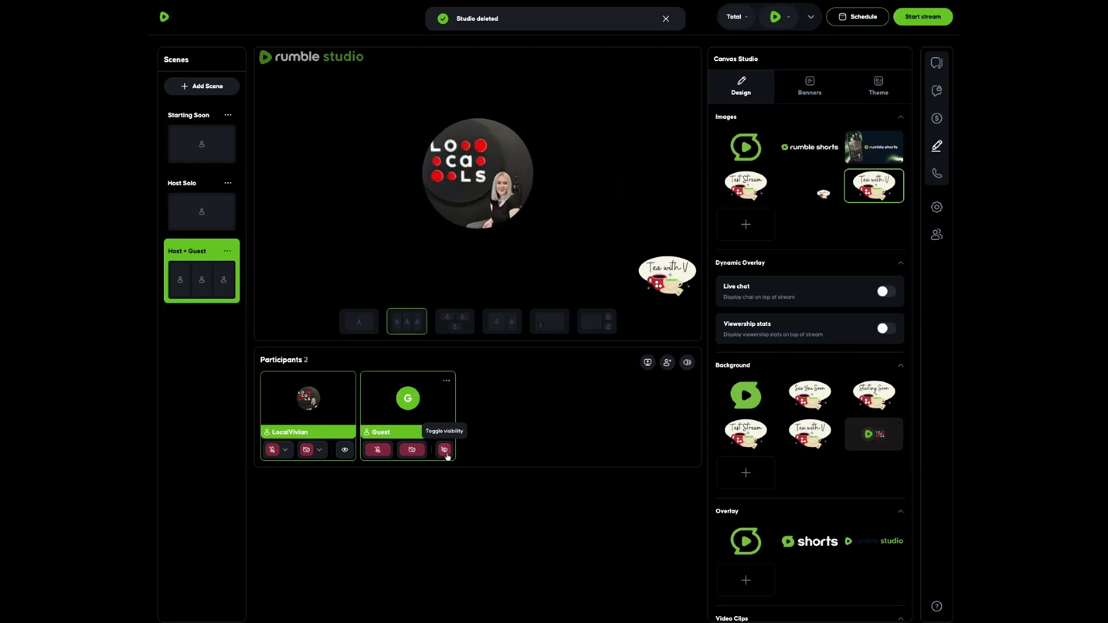
pyautogui.click(446, 452)
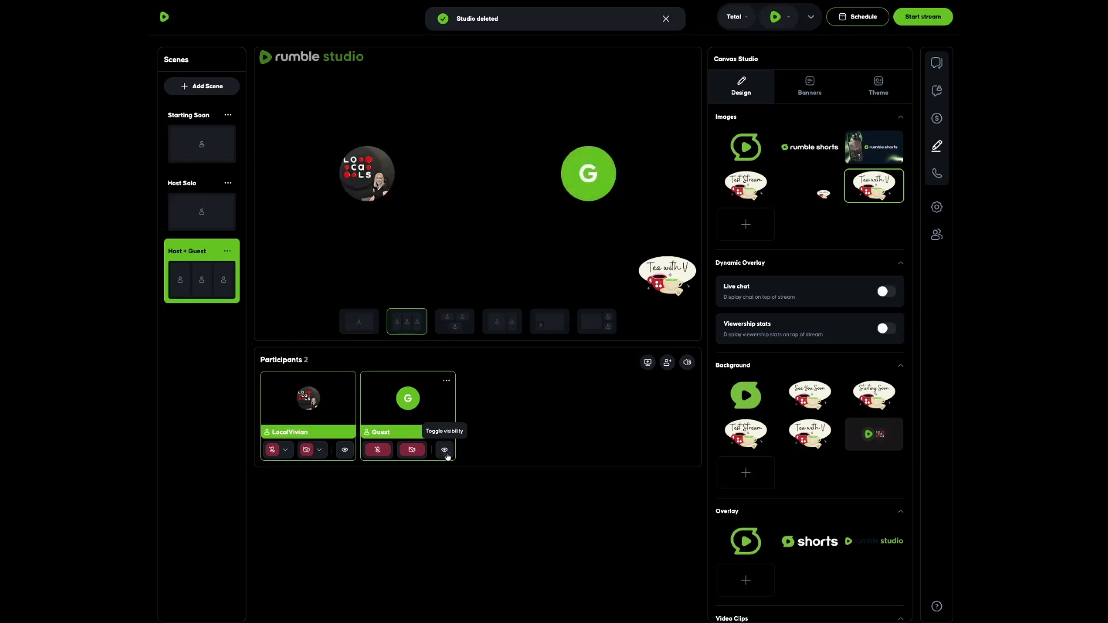
pyautogui.click(445, 451)
pyautogui.click(445, 451)
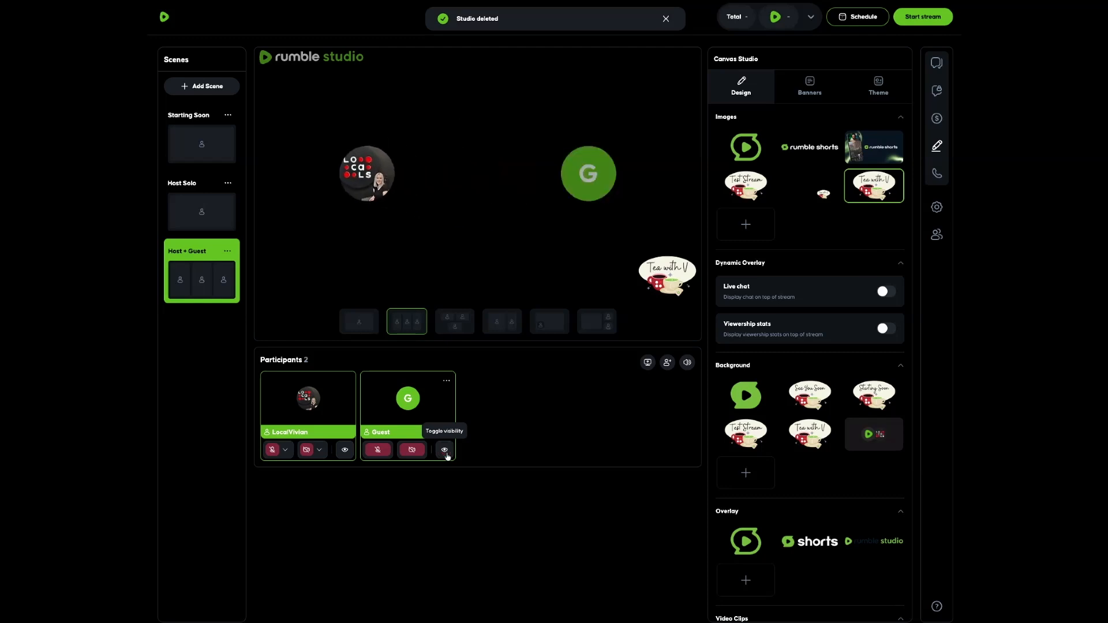
pyautogui.click(345, 451)
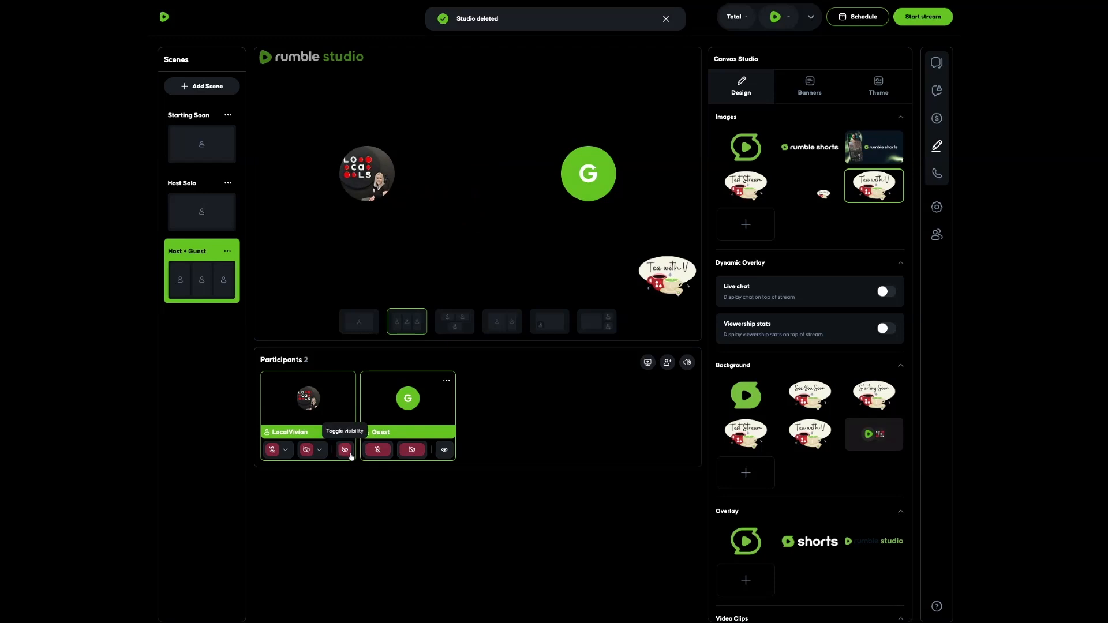
pyautogui.click(350, 455)
pyautogui.click(349, 455)
pyautogui.click(349, 455)
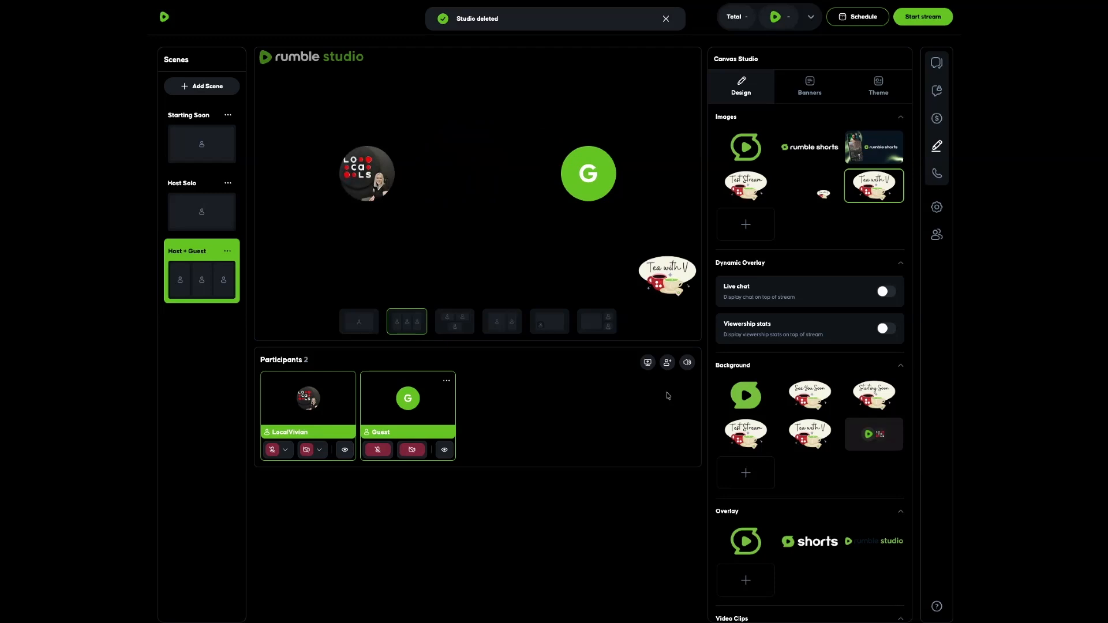
# Step: Mute and unmute the guest in the audio controls and review the echo cancellation and noise suppression options
pyautogui.click(687, 363)
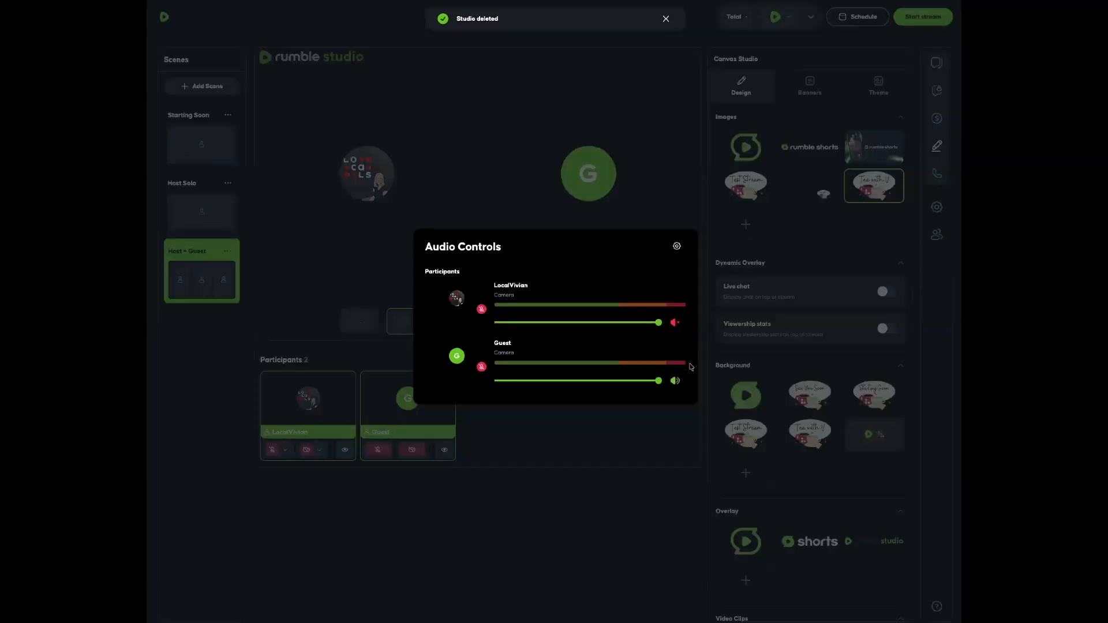
pyautogui.click(677, 382)
pyautogui.click(677, 382)
pyautogui.click(677, 382)
pyautogui.click(676, 382)
pyautogui.click(676, 246)
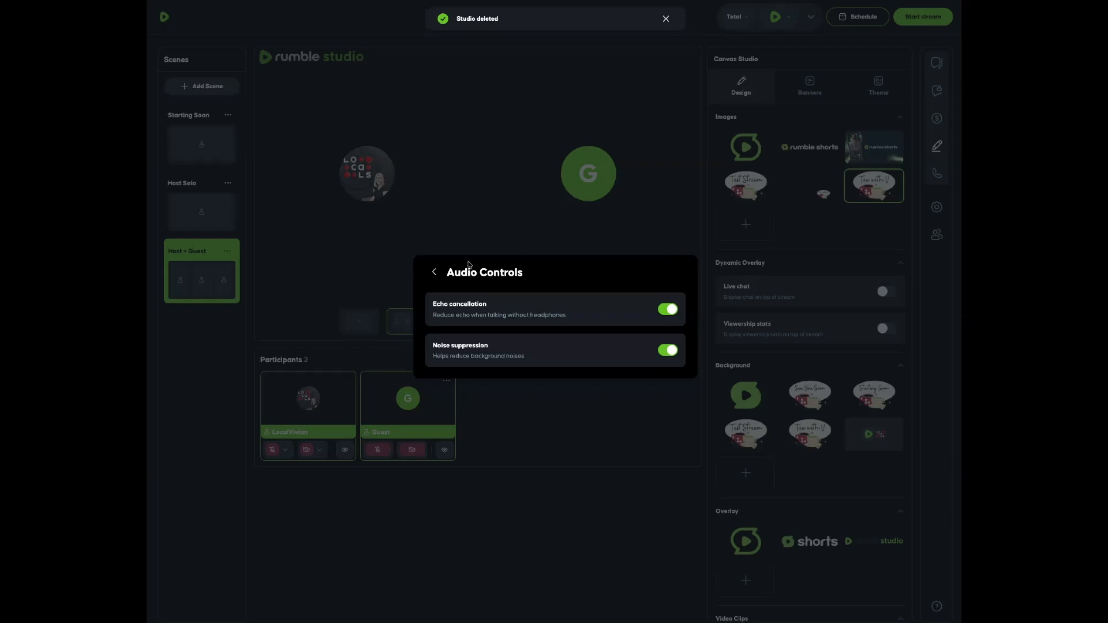
pyautogui.click(434, 274)
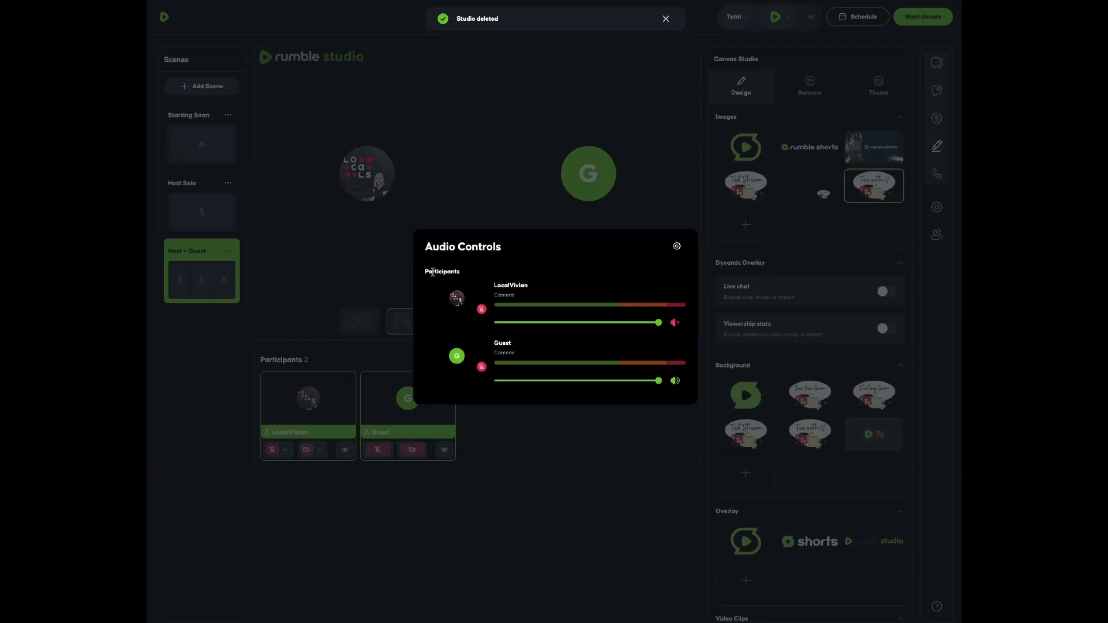
pyautogui.click(599, 216)
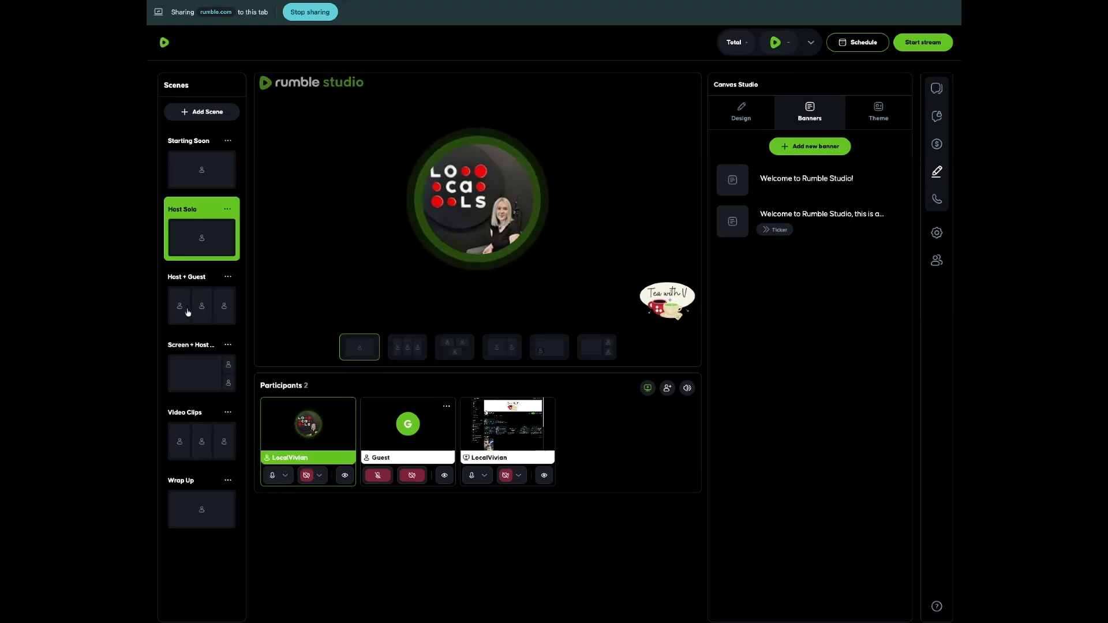
# Step: Preview the screen-share scene, the Host Solo scene and the Wrap Up scene by switching between them
pyautogui.click(191, 353)
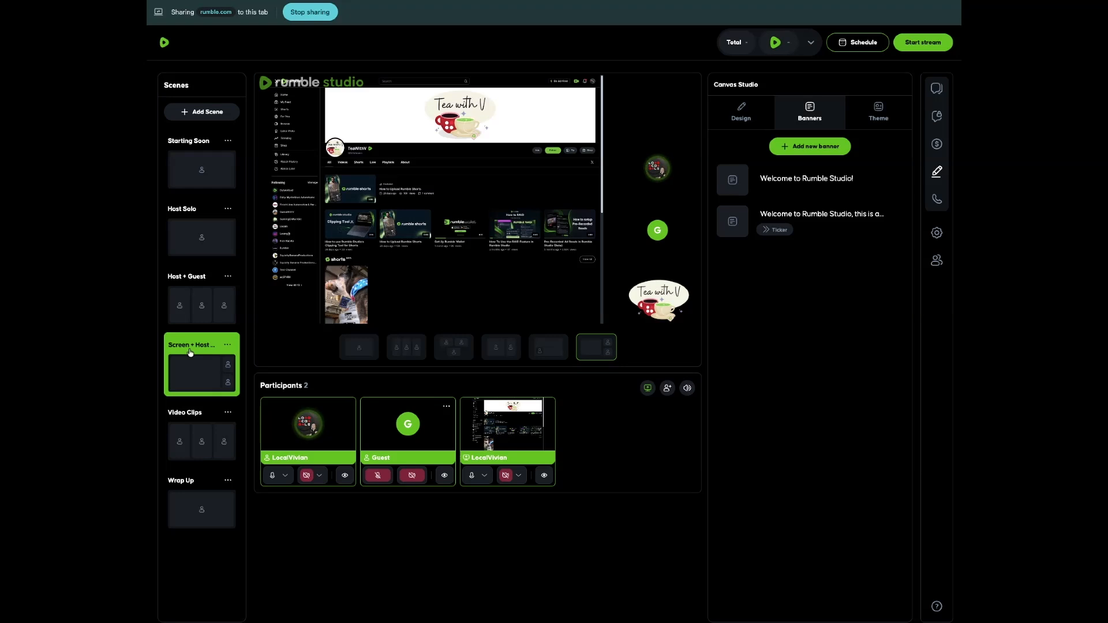
pyautogui.click(200, 212)
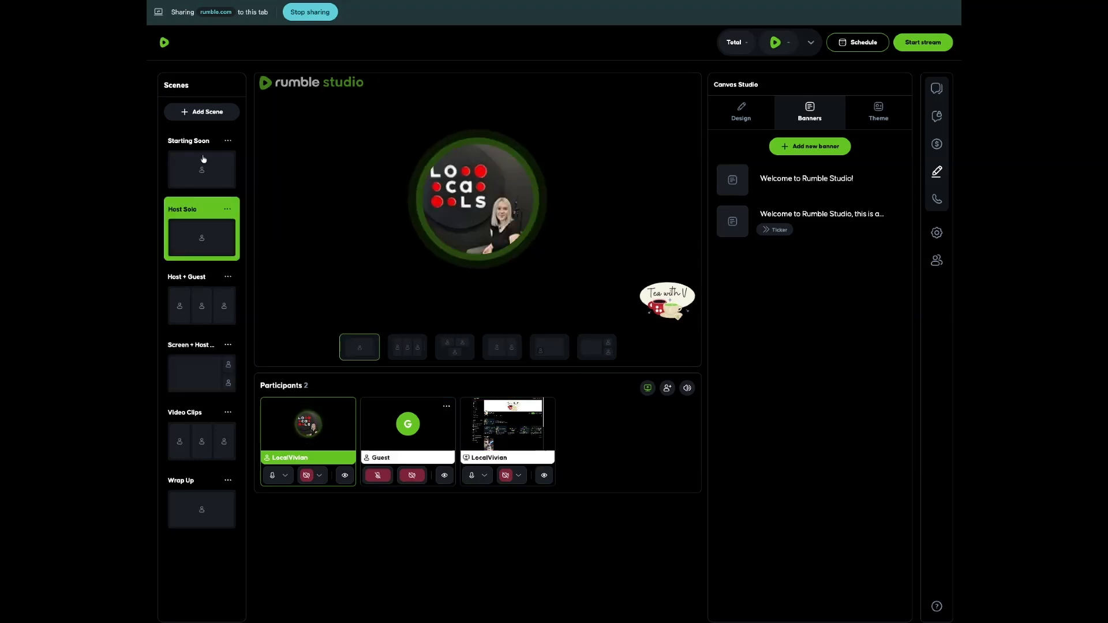
pyautogui.click(184, 483)
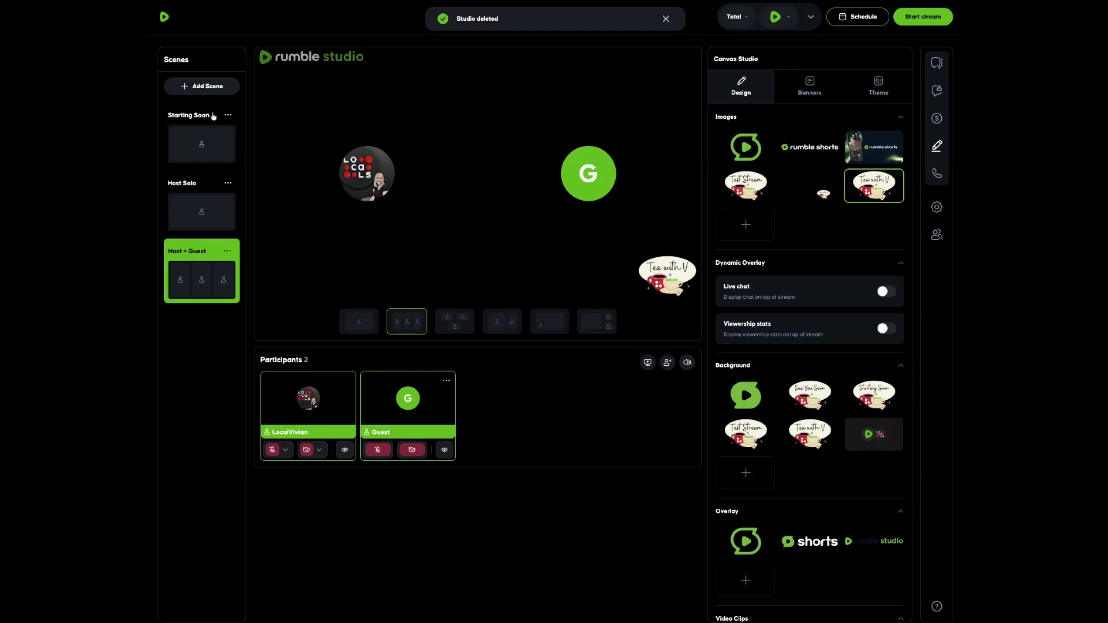
# Step: Duplicate the Host + Guest scene and rename the active one as Screen + Host + Guest
pyautogui.click(227, 251)
pyautogui.click(230, 288)
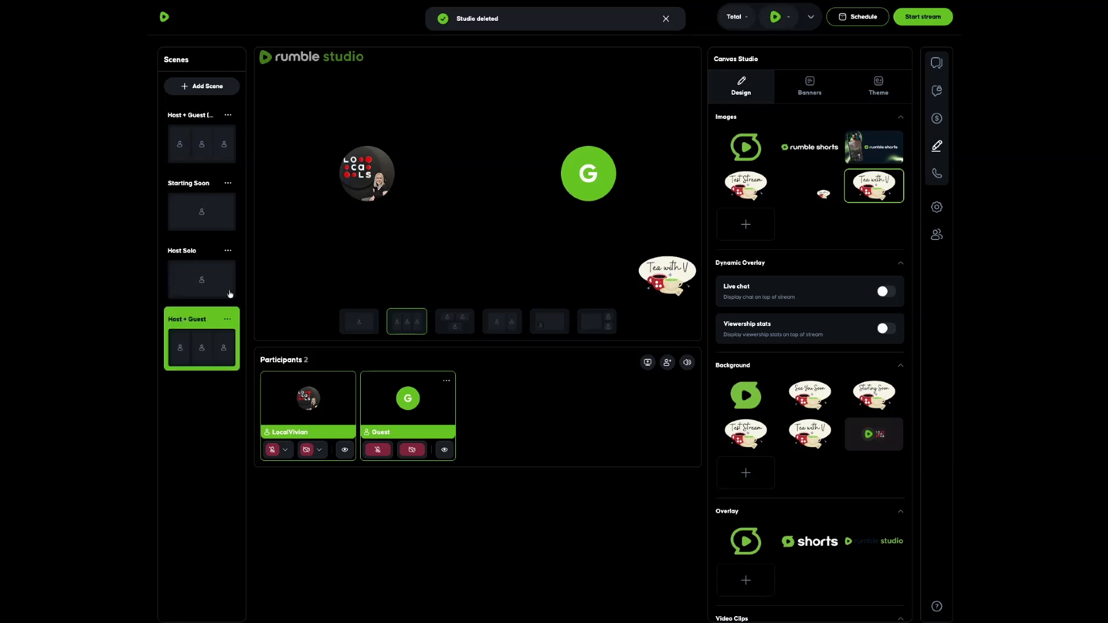
pyautogui.click(227, 319)
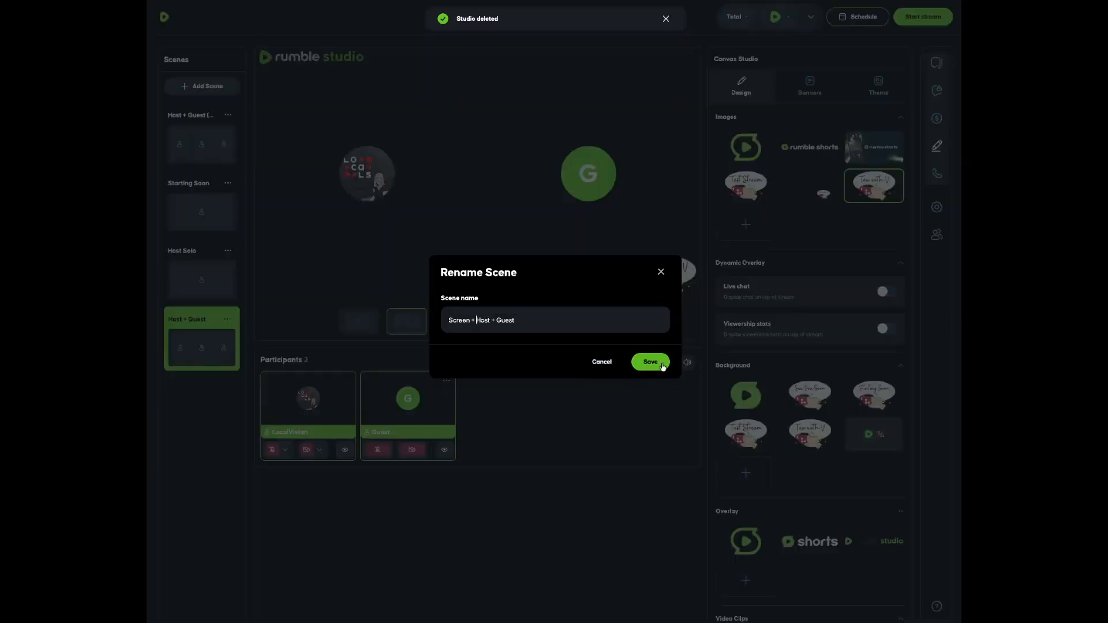
pyautogui.click(650, 363)
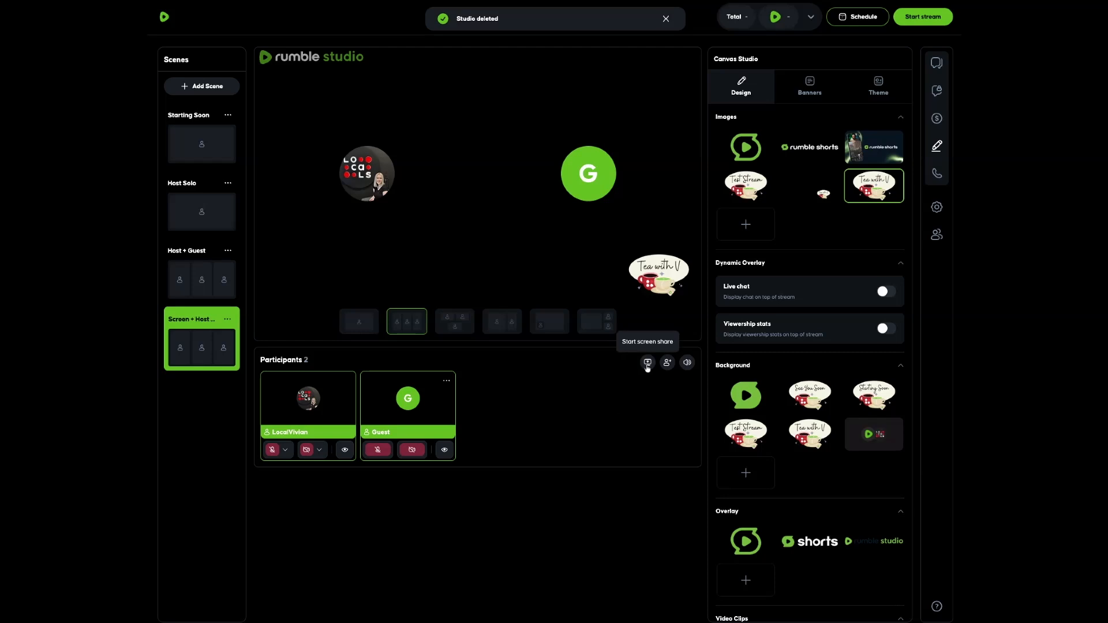
# Step: Share the TeaWithV browser tab with its audio and add the screen share to the stage
pyautogui.click(647, 362)
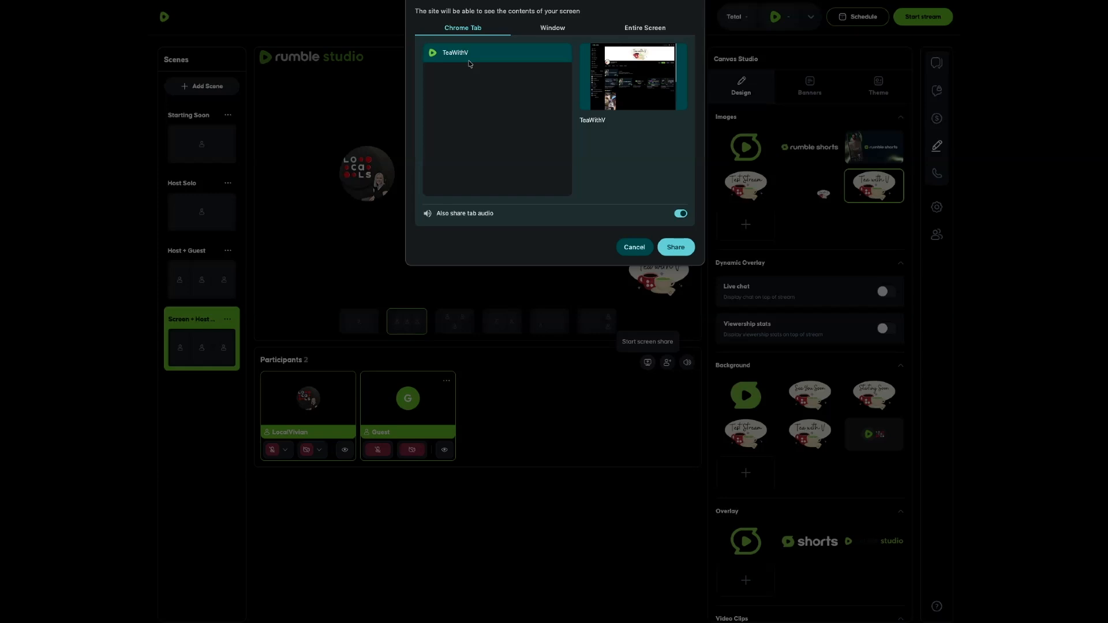
pyautogui.click(673, 246)
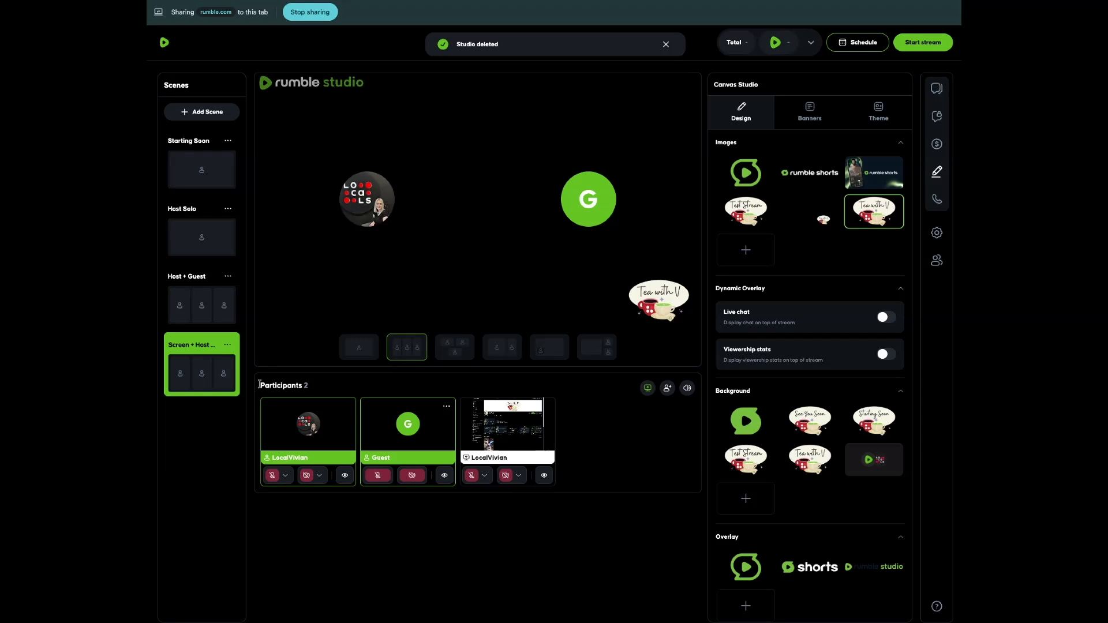
pyautogui.moveTo(511, 430)
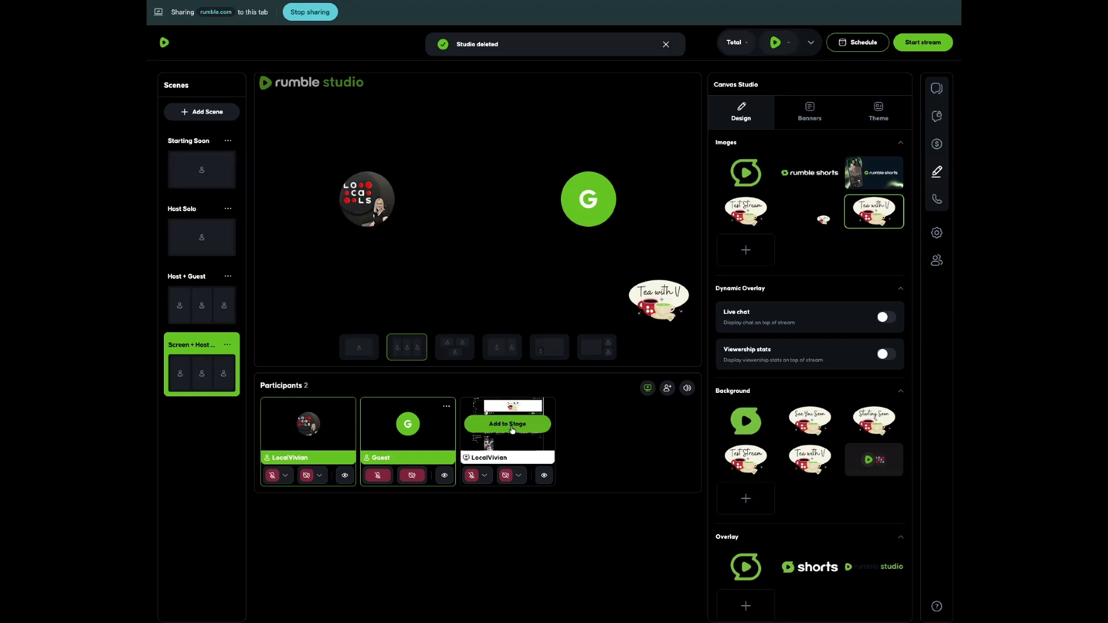
pyautogui.click(508, 424)
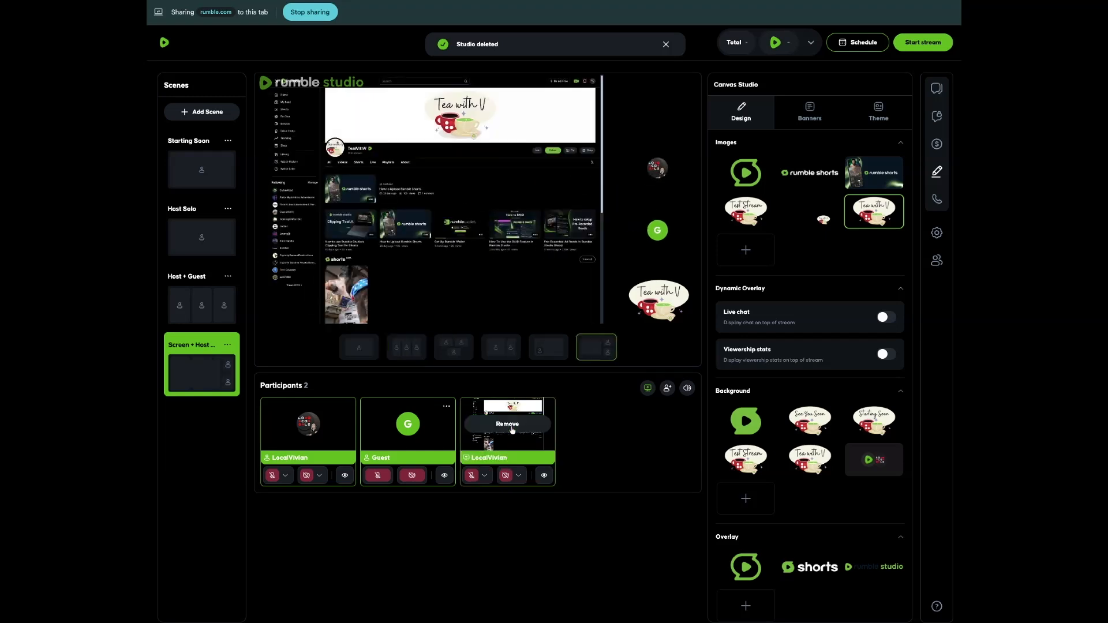
# Step: Try the PnP and Split layouts for the shared screen and return to the layout with participants stacked beside it
pyautogui.click(546, 353)
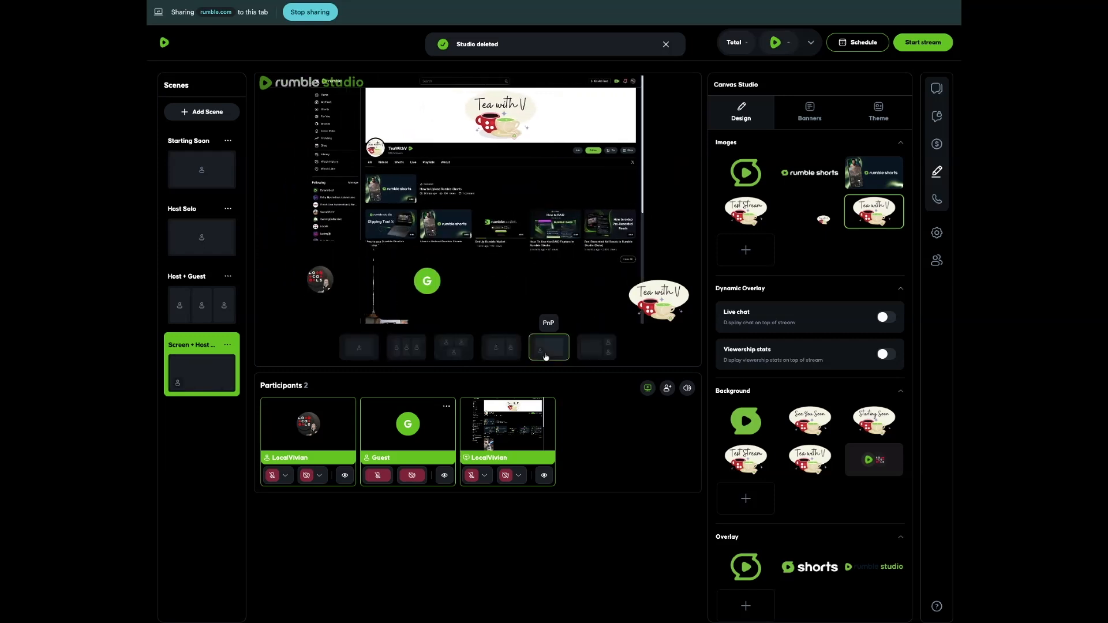
pyautogui.click(501, 348)
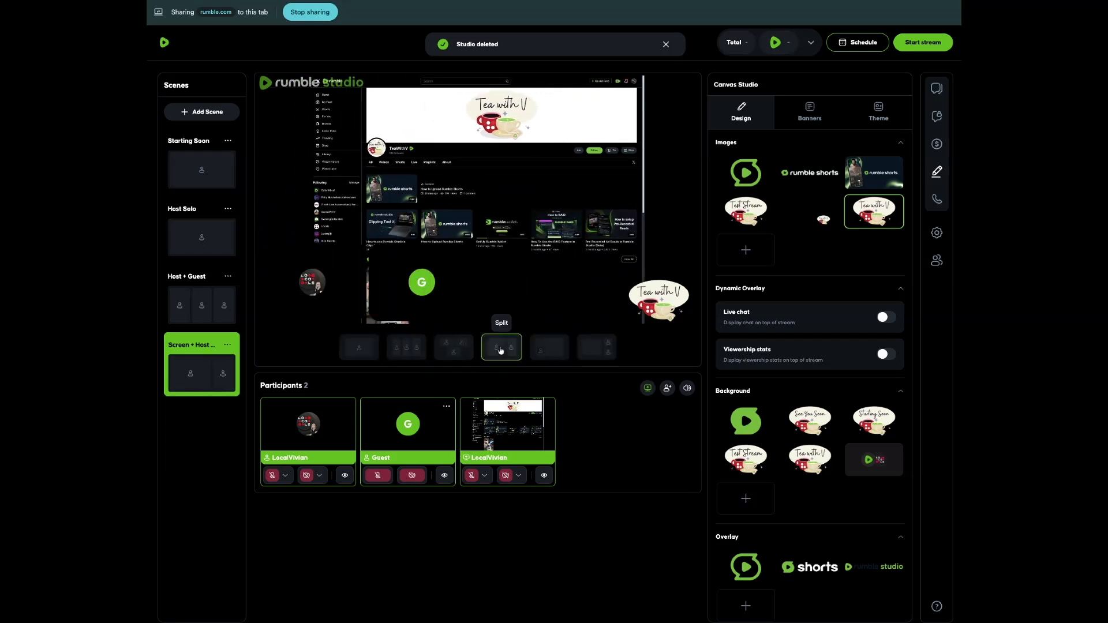
pyautogui.click(605, 356)
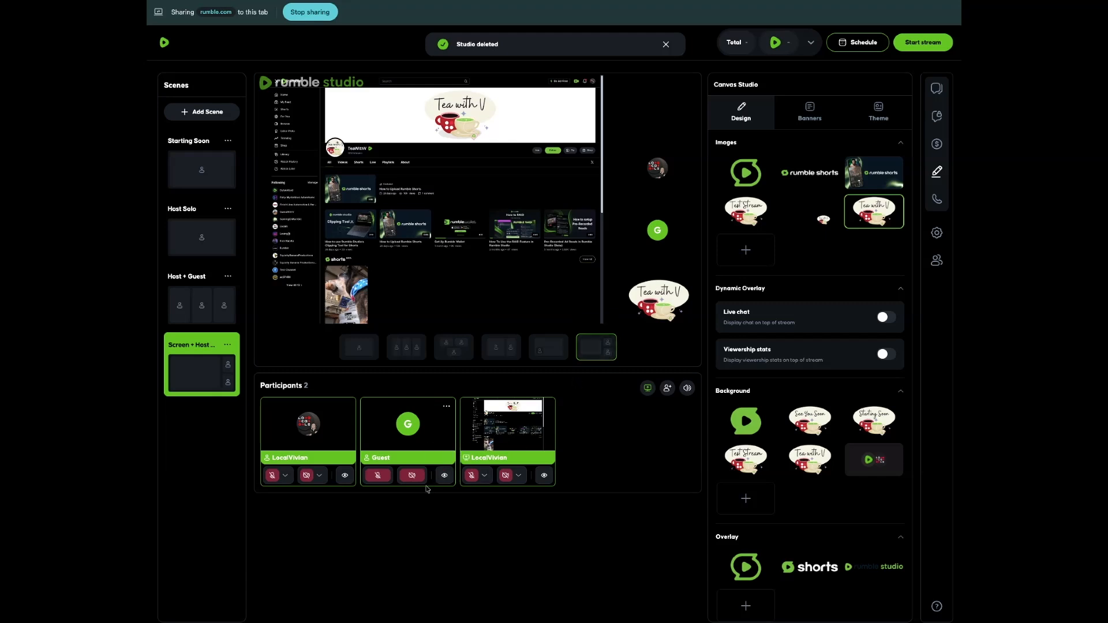
# Step: Toggle the visibility of the guest and of the shared screen off and back on
pyautogui.click(449, 476)
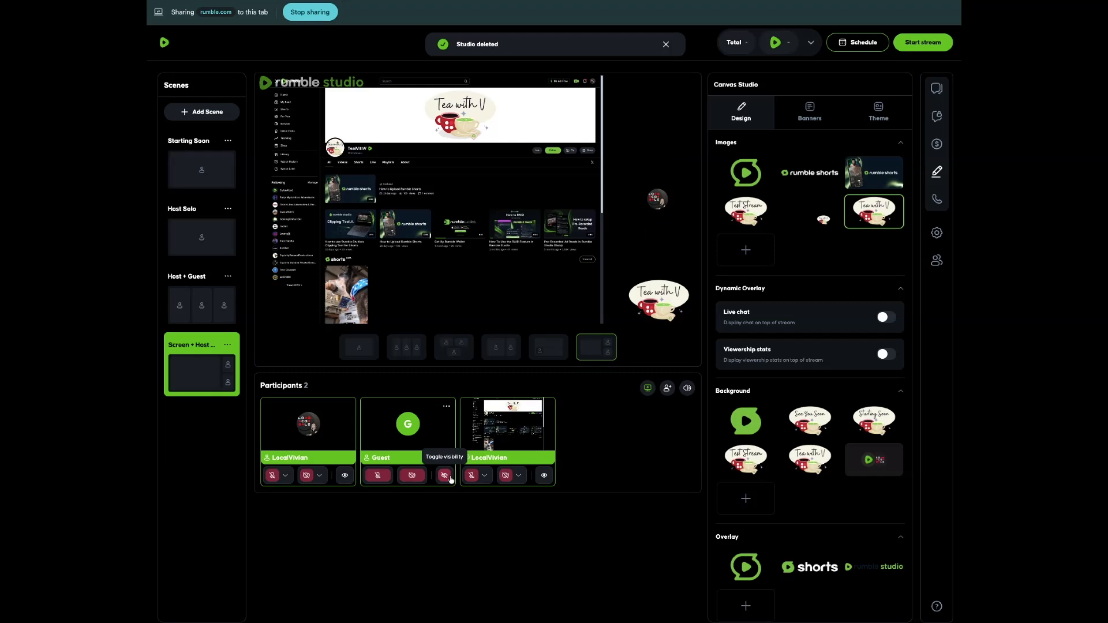
pyautogui.click(445, 476)
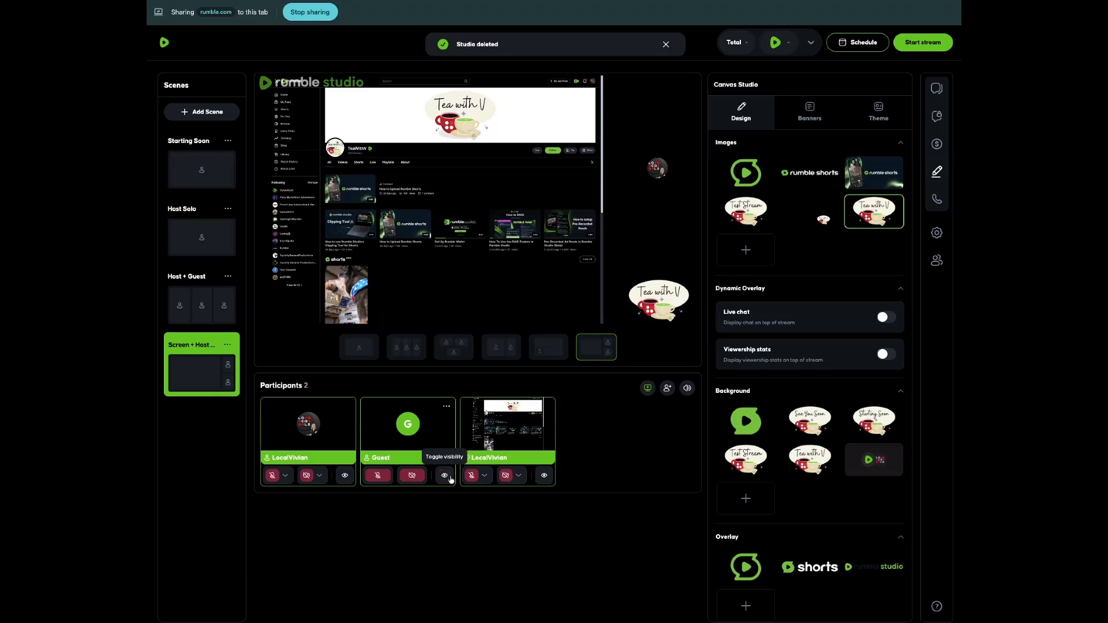
pyautogui.click(544, 475)
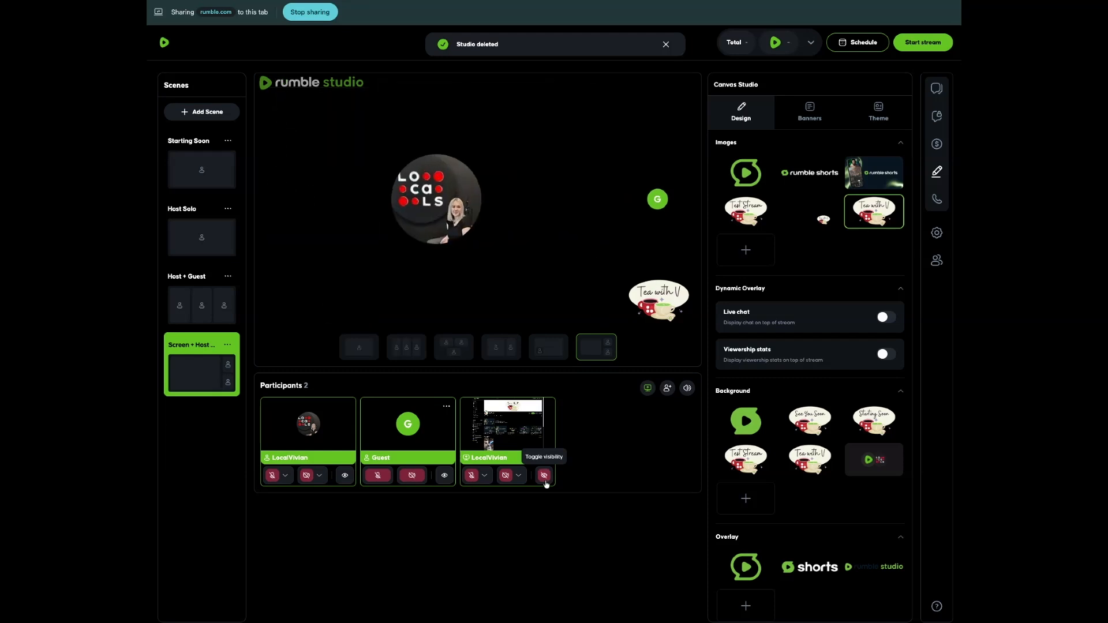
pyautogui.click(544, 476)
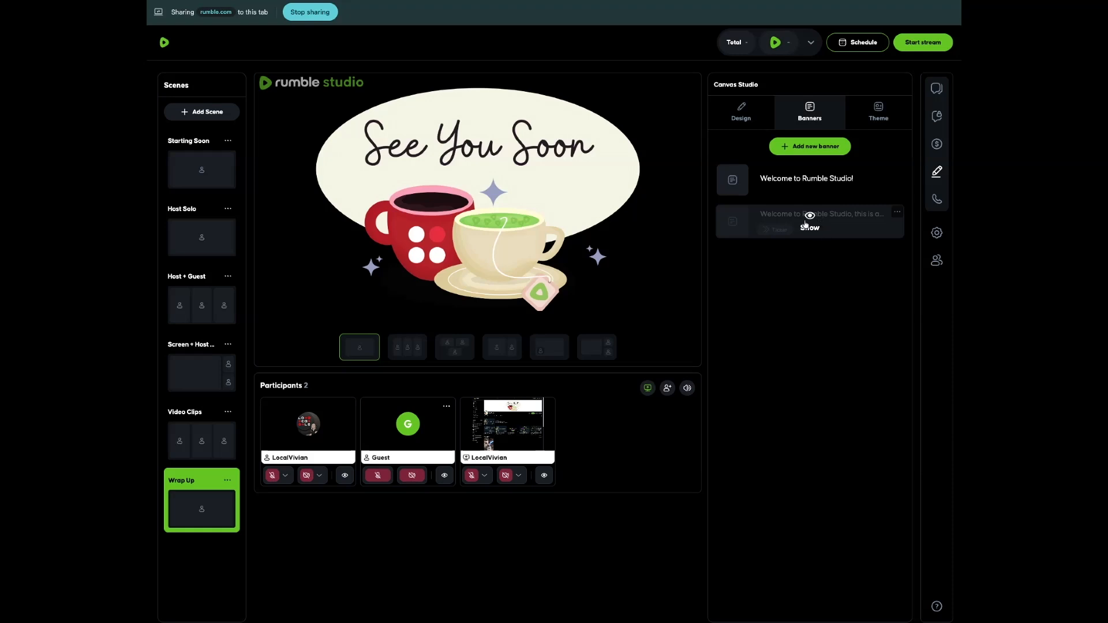
# Step: Show the existing ticker banner on the Wrap Up scene and create a new ticker banner reading "Thanks for watching!"
pyautogui.click(805, 224)
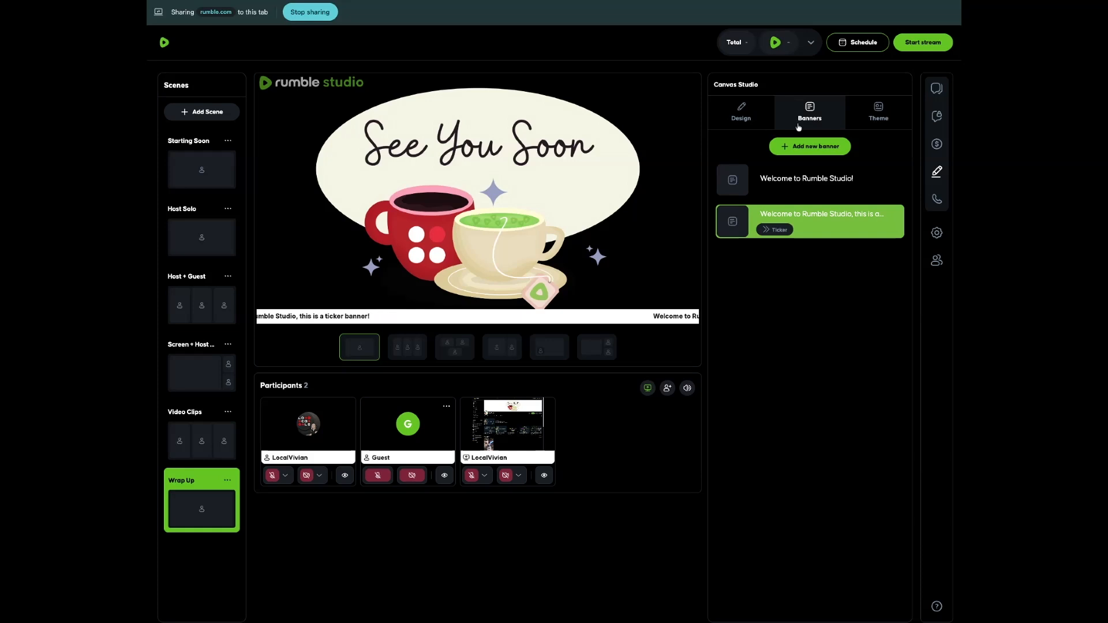
pyautogui.click(810, 146)
pyautogui.click(667, 348)
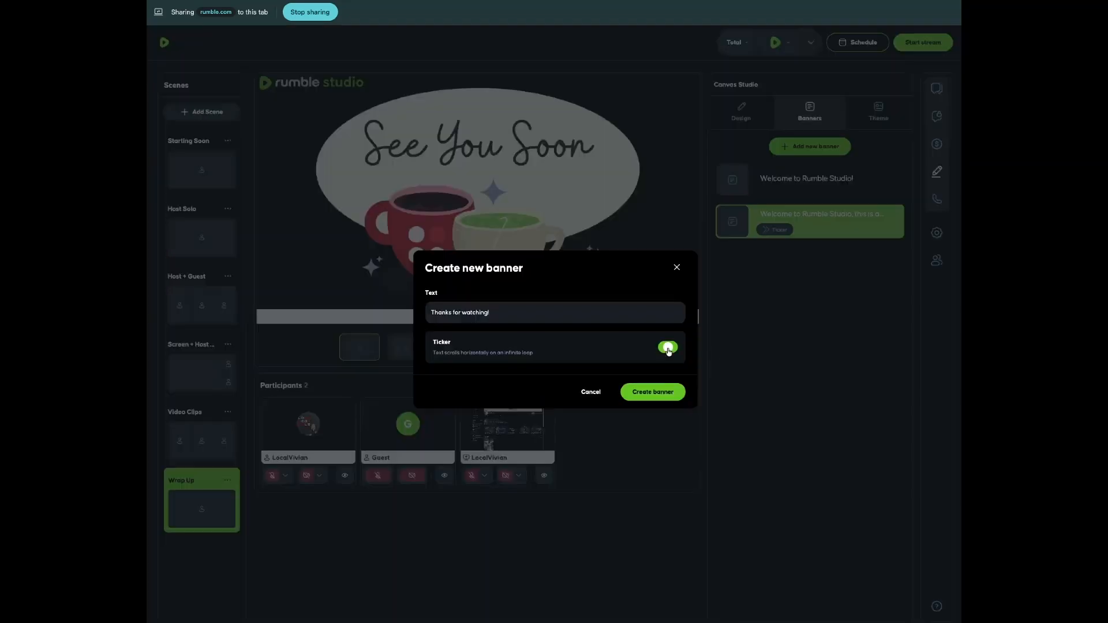
pyautogui.click(658, 394)
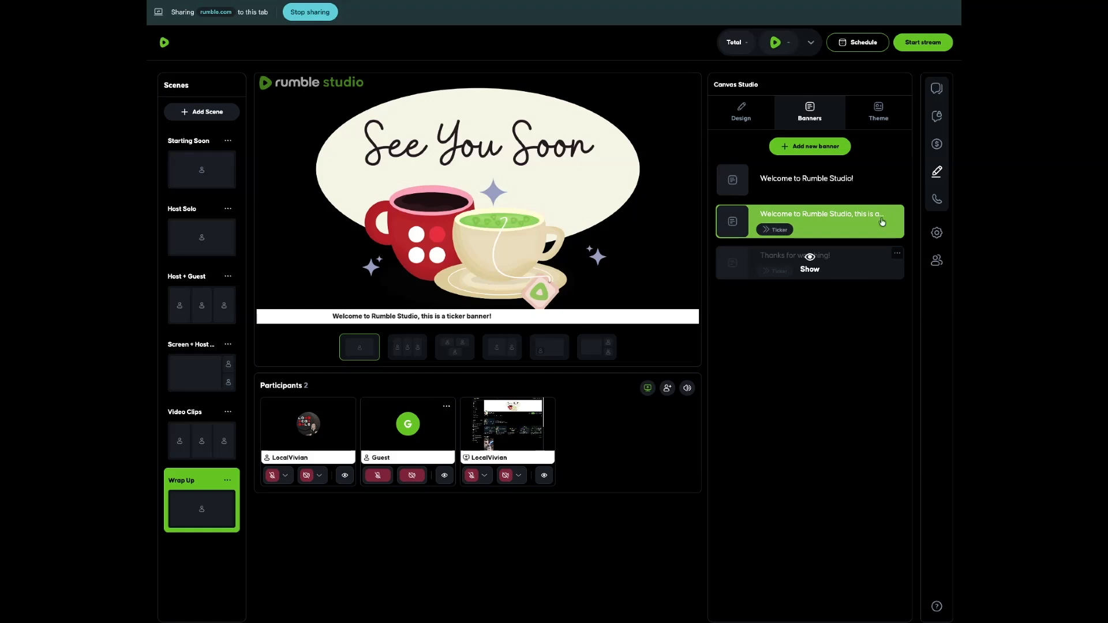
# Step: Set the studio's text theme to Default
pyautogui.click(878, 112)
pyautogui.click(767, 182)
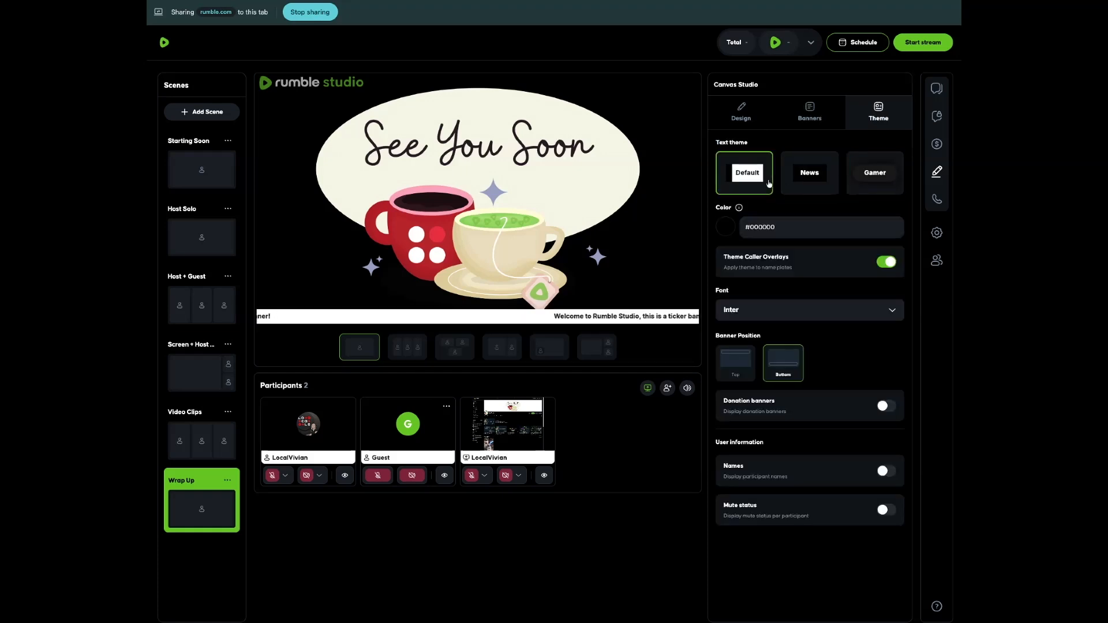
# Step: Try the News and Gamer text themes on the ticker banner and return to Default
pyautogui.click(811, 176)
pyautogui.click(867, 183)
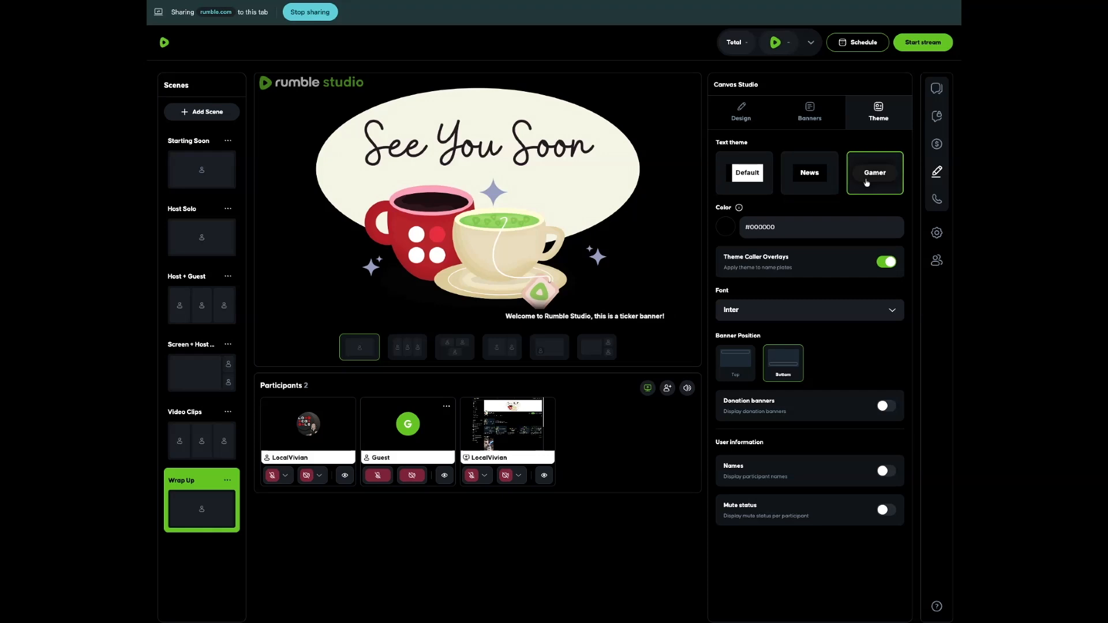
pyautogui.click(763, 190)
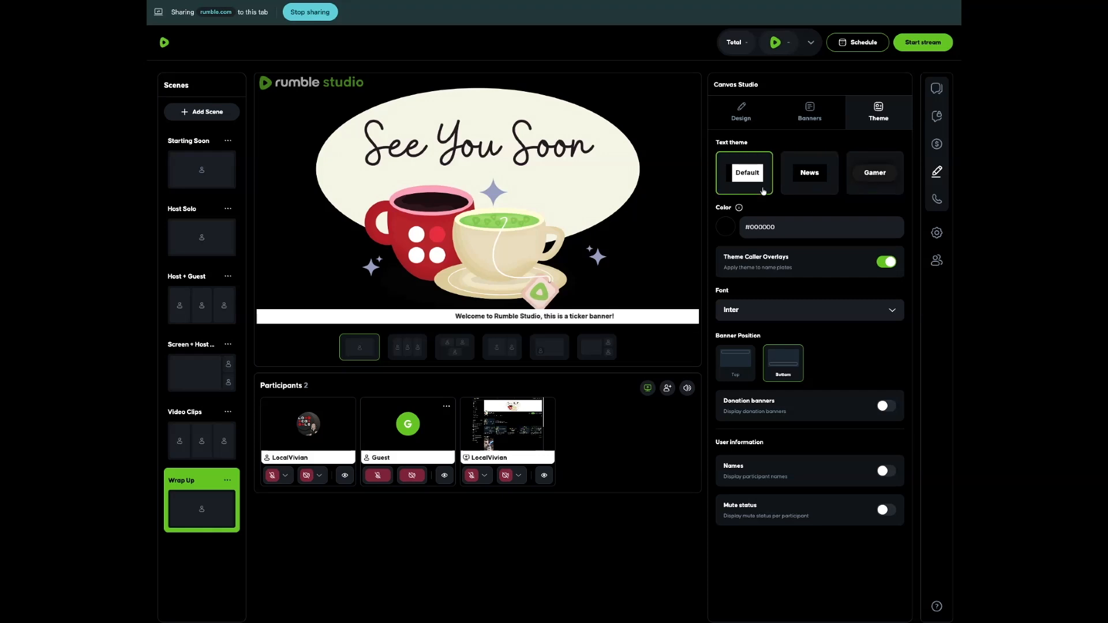
# Step: Set the theme color to purple #806ee4 and apply the Gamer text theme
pyautogui.click(726, 230)
pyautogui.moveTo(625, 245); pyautogui.dragTo(681, 242)
pyautogui.click(693, 202)
pyautogui.moveTo(693, 201); pyautogui.dragTo(660, 177)
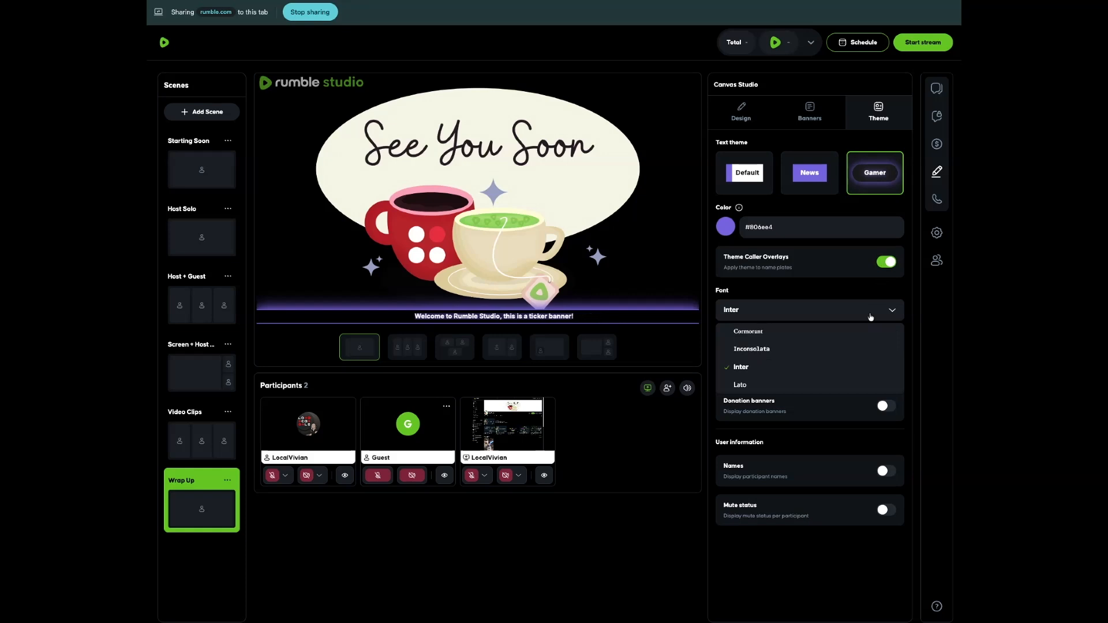
# Step: Look through the available fonts while keeping Inter, and try the Top banner position before returning it to Bottom
pyautogui.scroll(-1, 848, 385)
pyautogui.scroll(1, 850, 381)
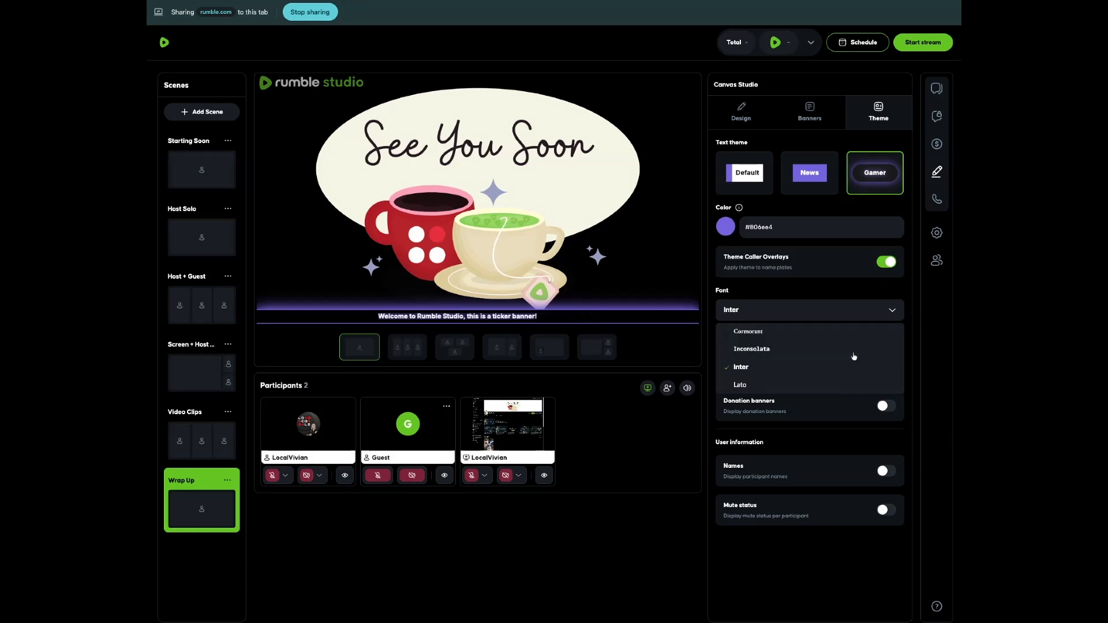
pyautogui.click(834, 315)
pyautogui.click(734, 368)
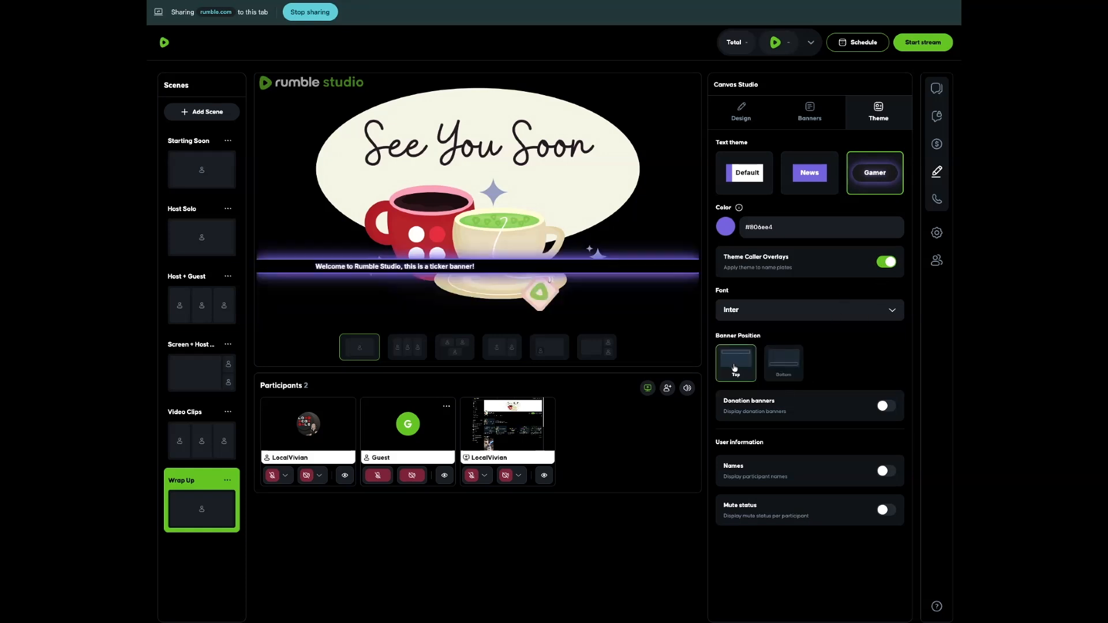
pyautogui.click(774, 362)
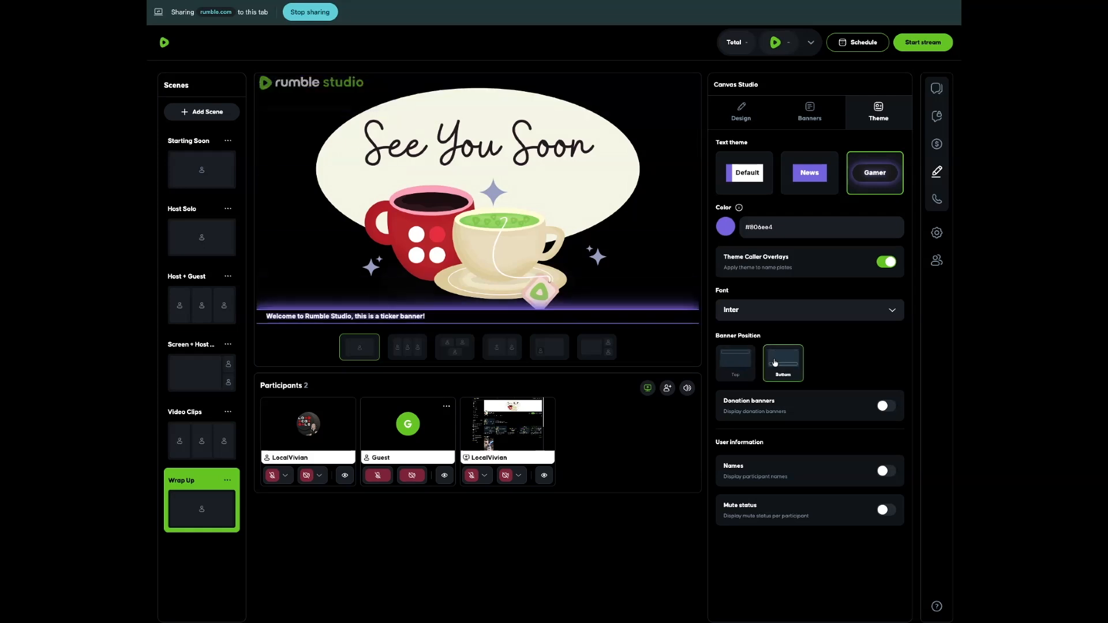
# Step: Toggle the donation banners on and off and toggle the display of participant names
pyautogui.click(887, 406)
pyautogui.click(887, 407)
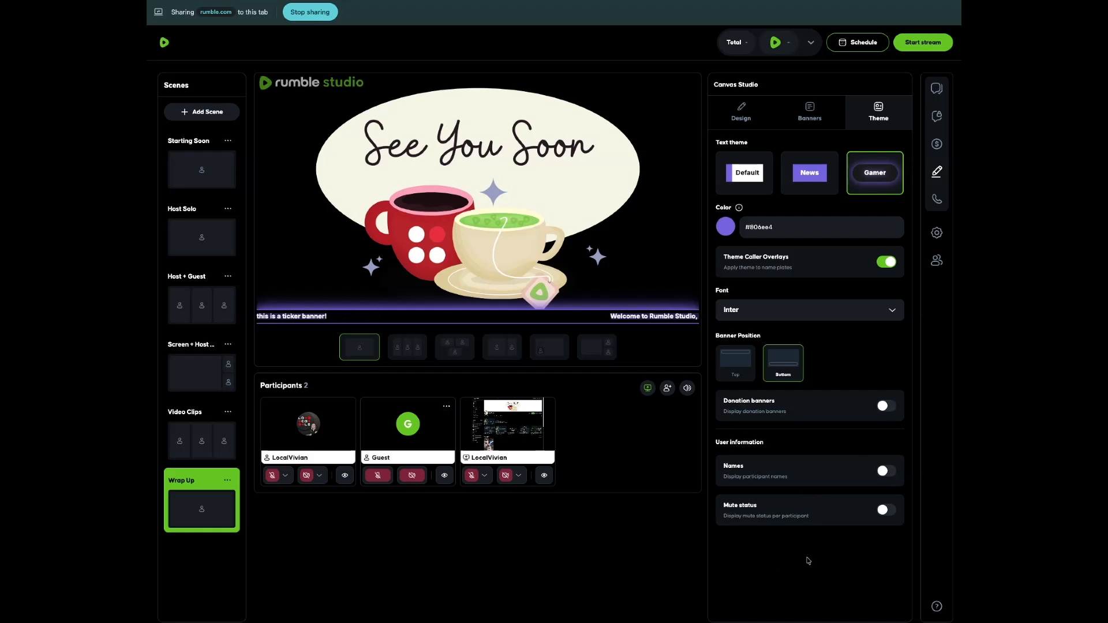
pyautogui.click(887, 471)
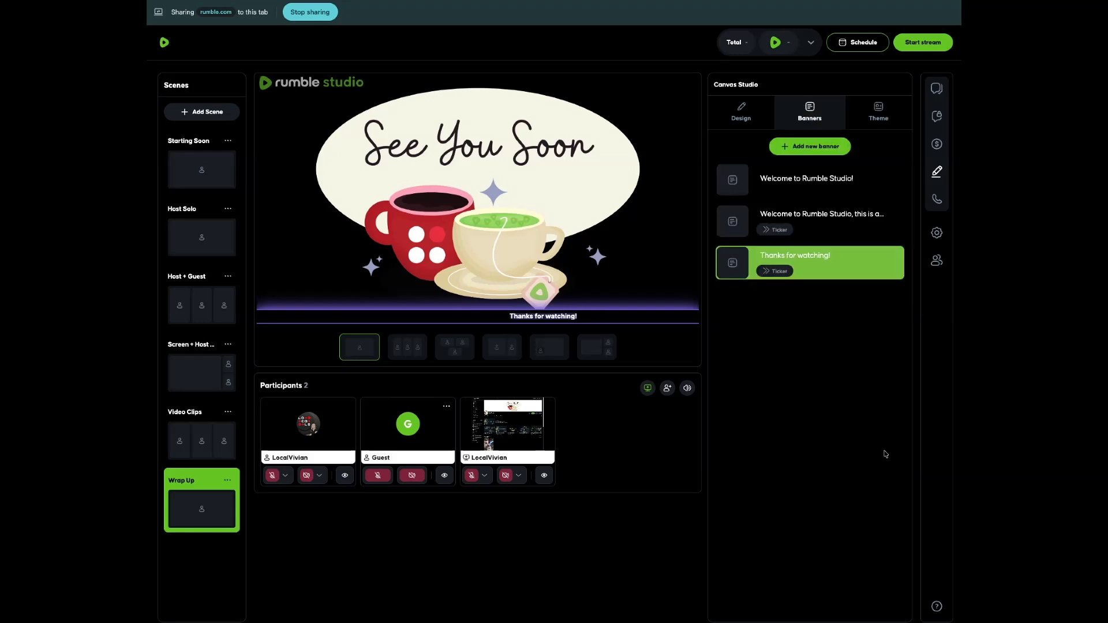
# Step: View the stream settings and expand the totals for the connected streaming destinations
pyautogui.click(938, 236)
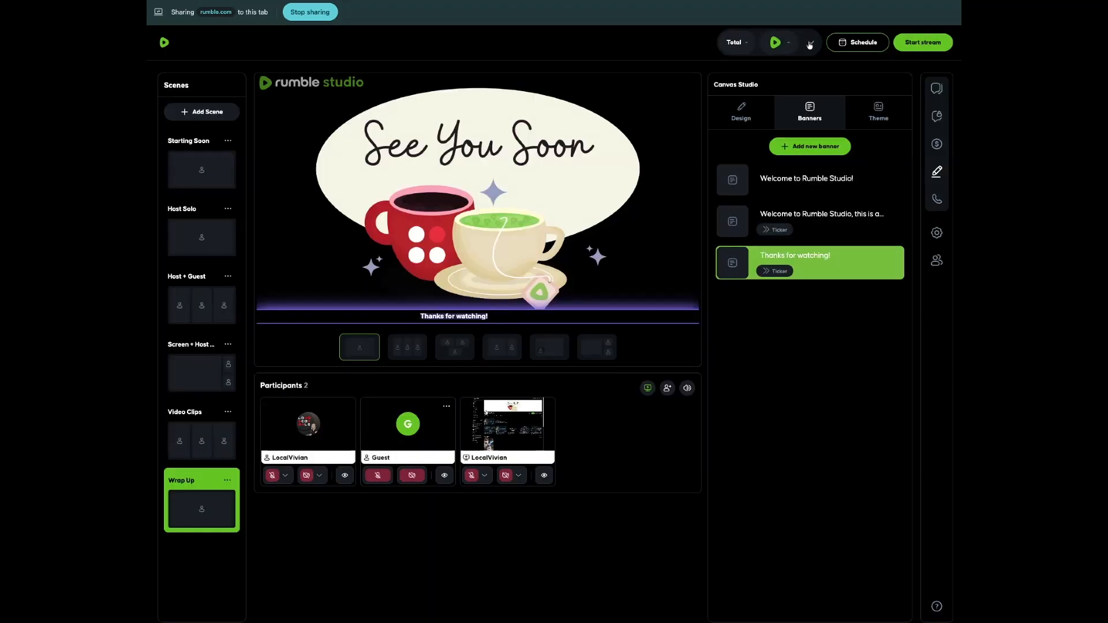
pyautogui.click(810, 44)
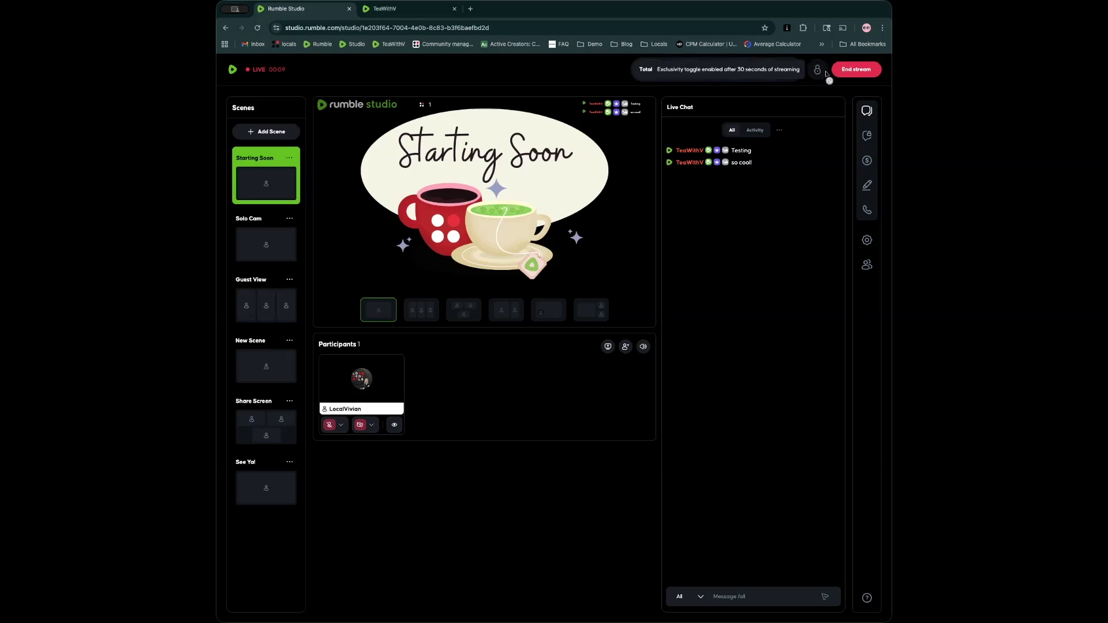
# Step: End the running live stream
pyautogui.click(857, 69)
pyautogui.click(575, 359)
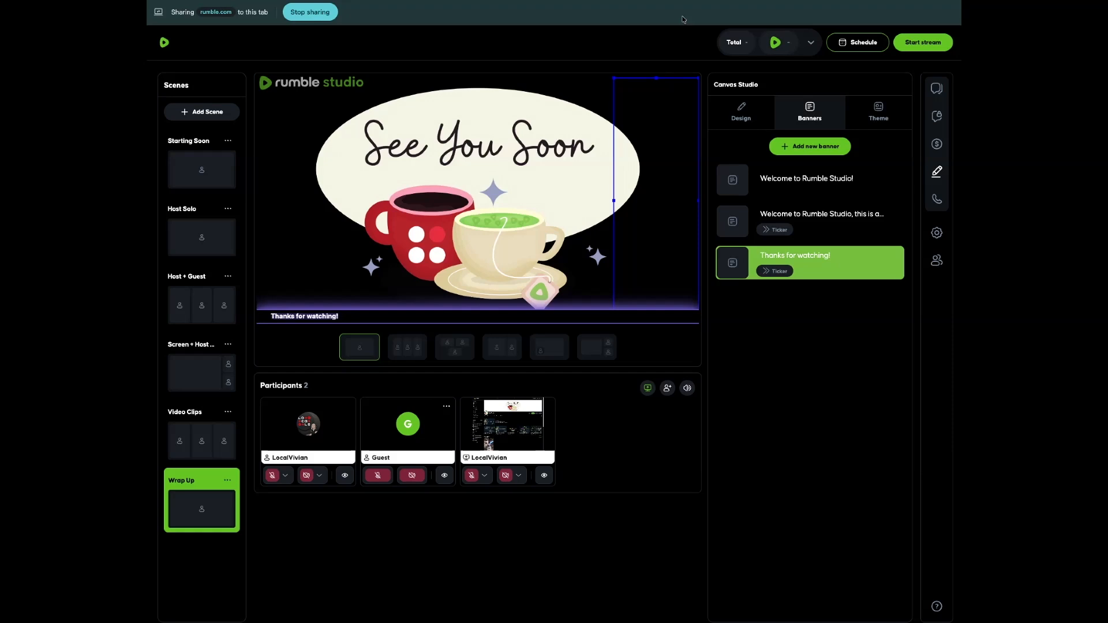
# Step: Kick the guest out of the studio
pyautogui.moveTo(450, 427)
pyautogui.click(447, 407)
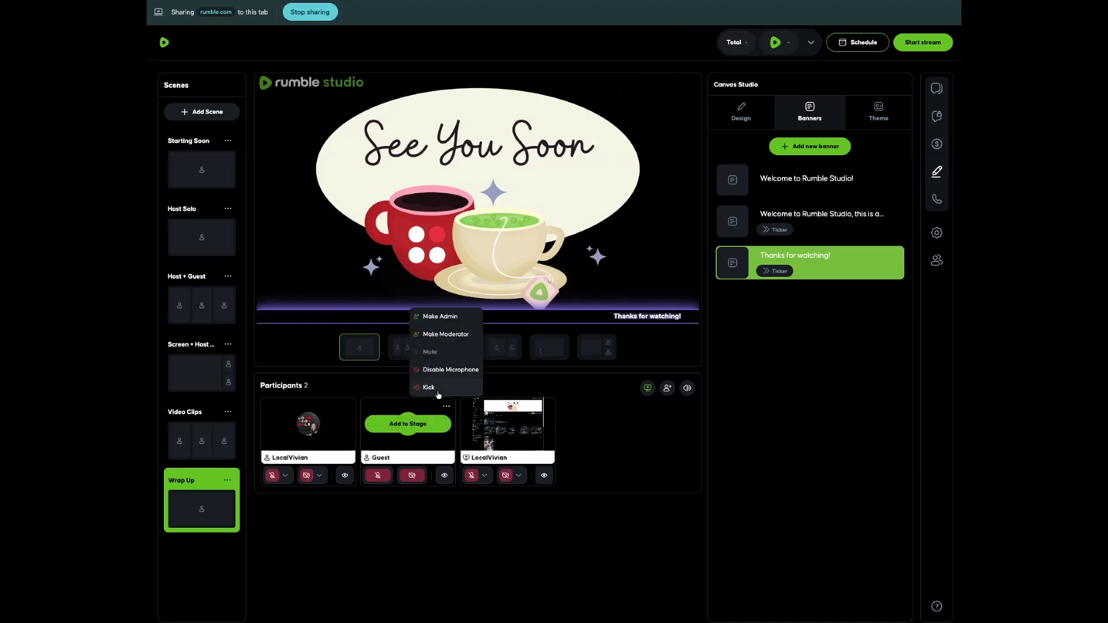
pyautogui.click(429, 388)
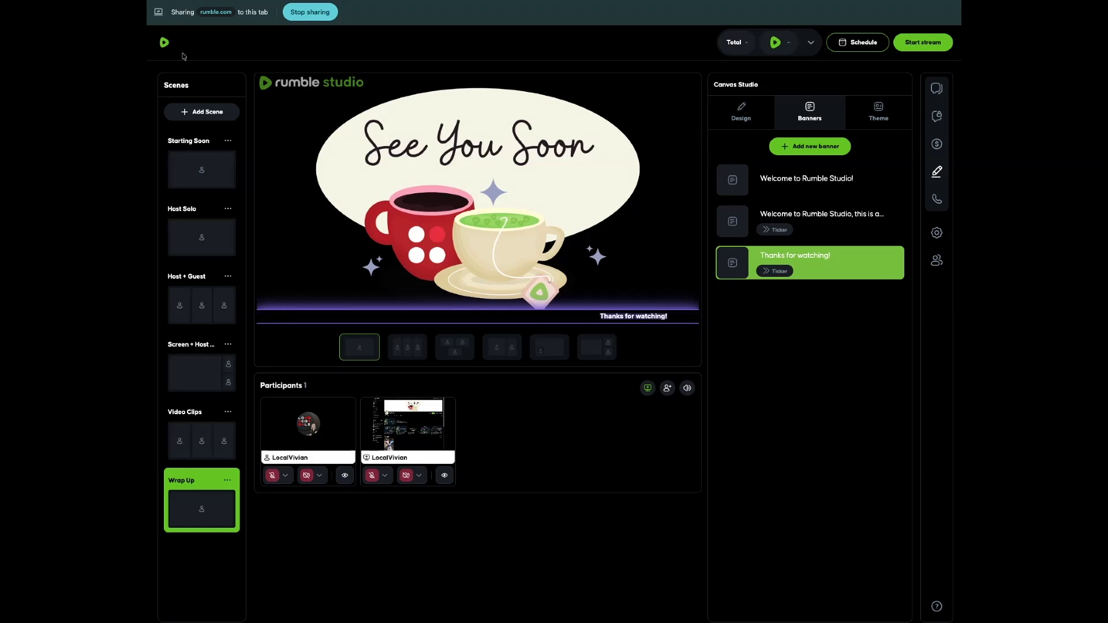
# Step: Leave for the home page, re-enter the "Live from Rumble Studio" Canvas 2.0 stream and review its stream settings
pyautogui.click(165, 43)
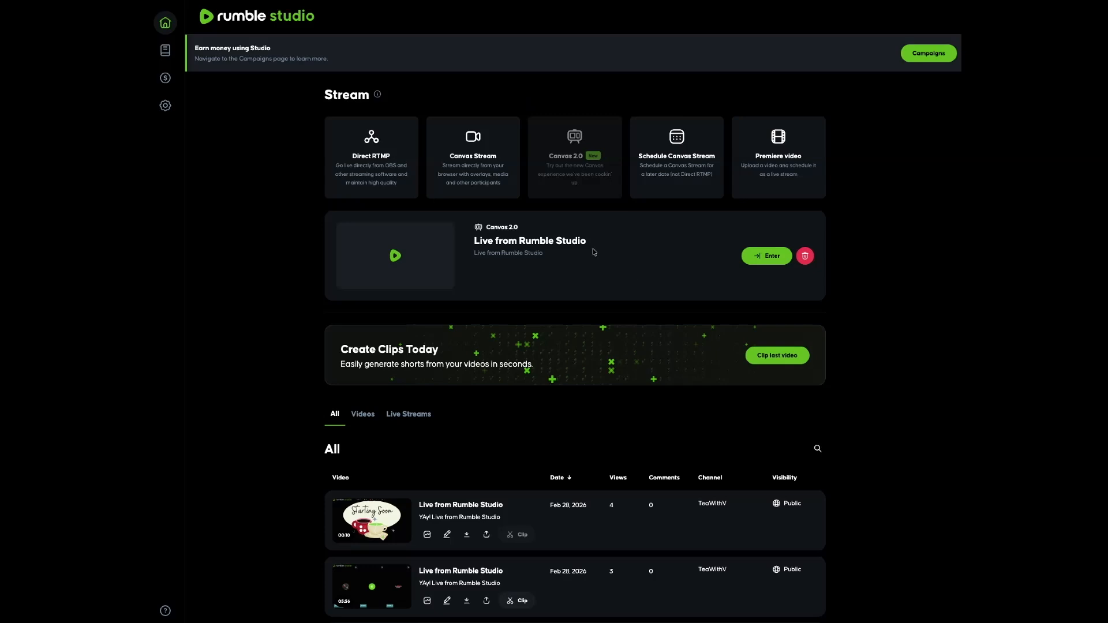
pyautogui.click(751, 257)
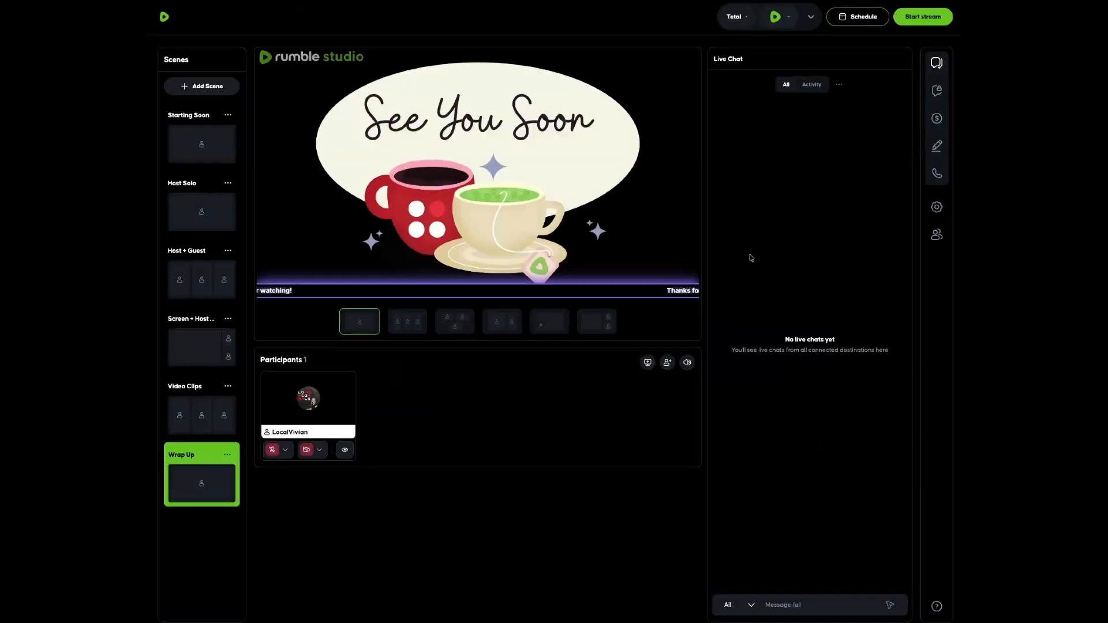
pyautogui.click(936, 208)
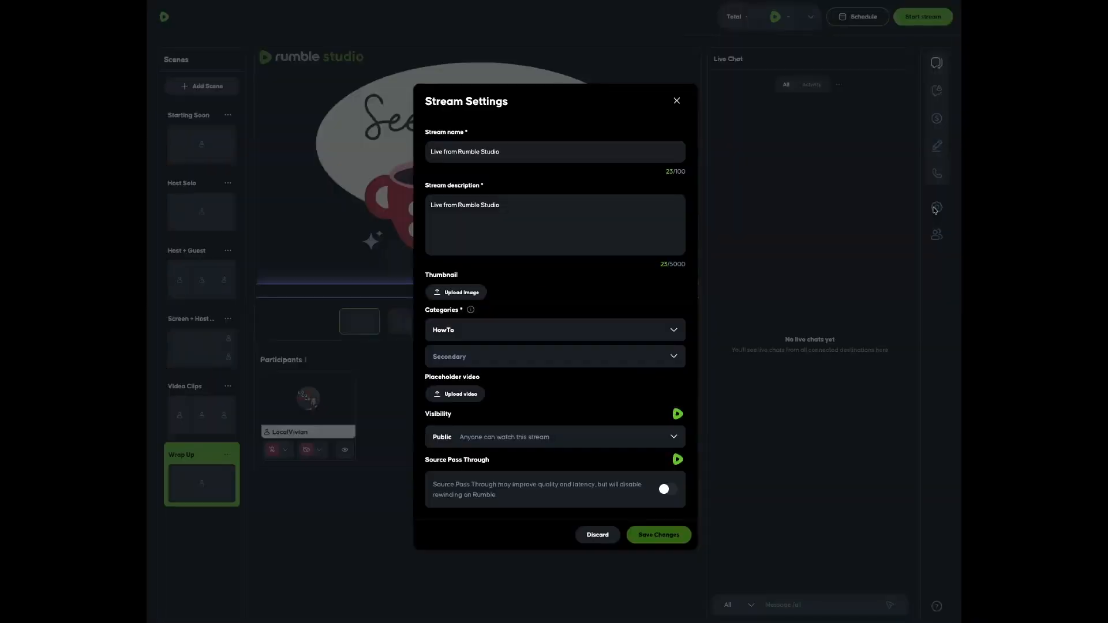
pyautogui.click(767, 239)
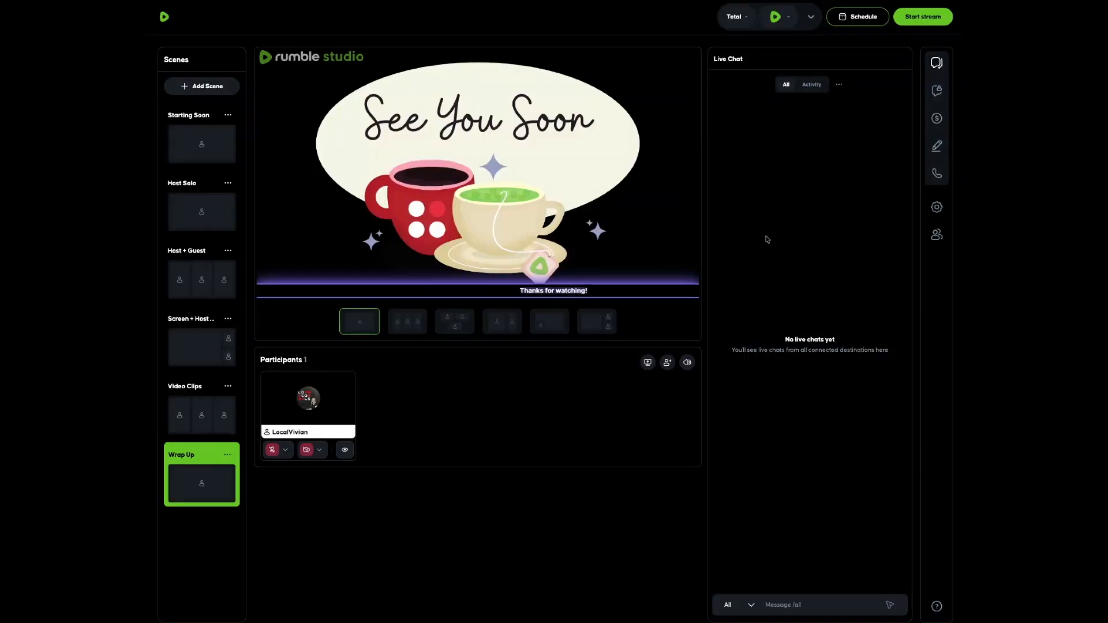